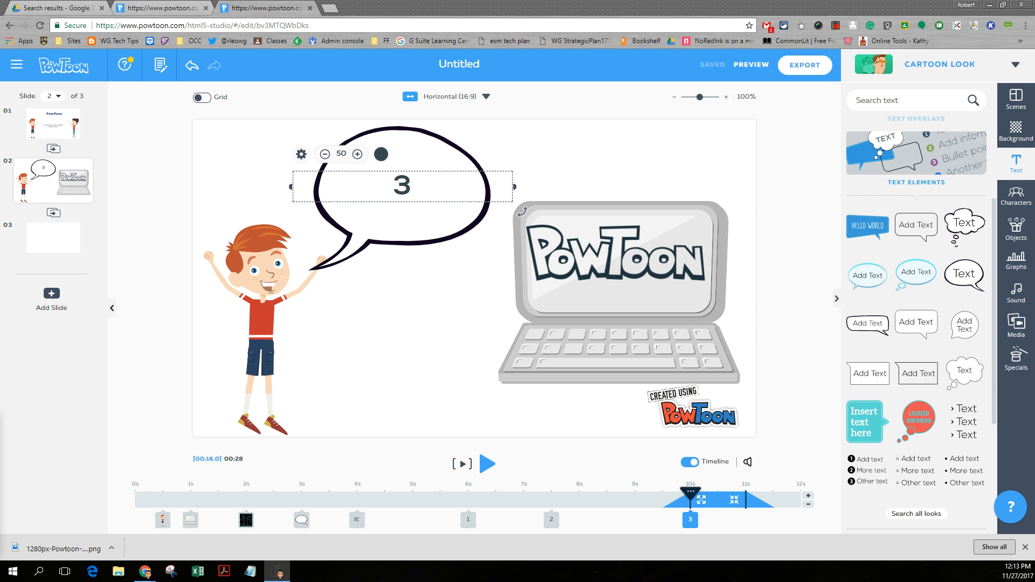
# Step: Duplicate slide 2, which holds the boy, the speech bubble and the laptop
pyautogui.click(63, 187)
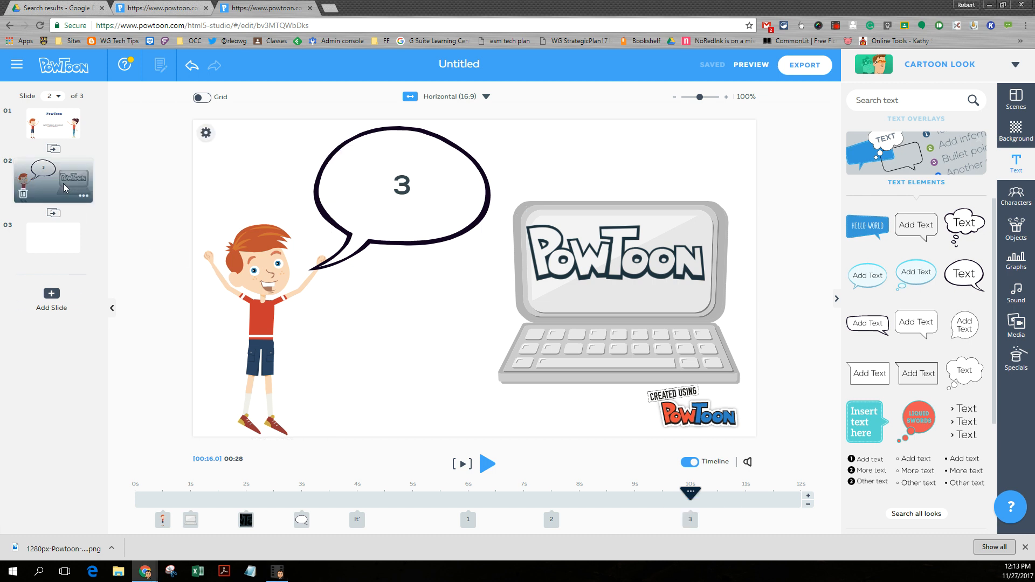
pyautogui.click(84, 197)
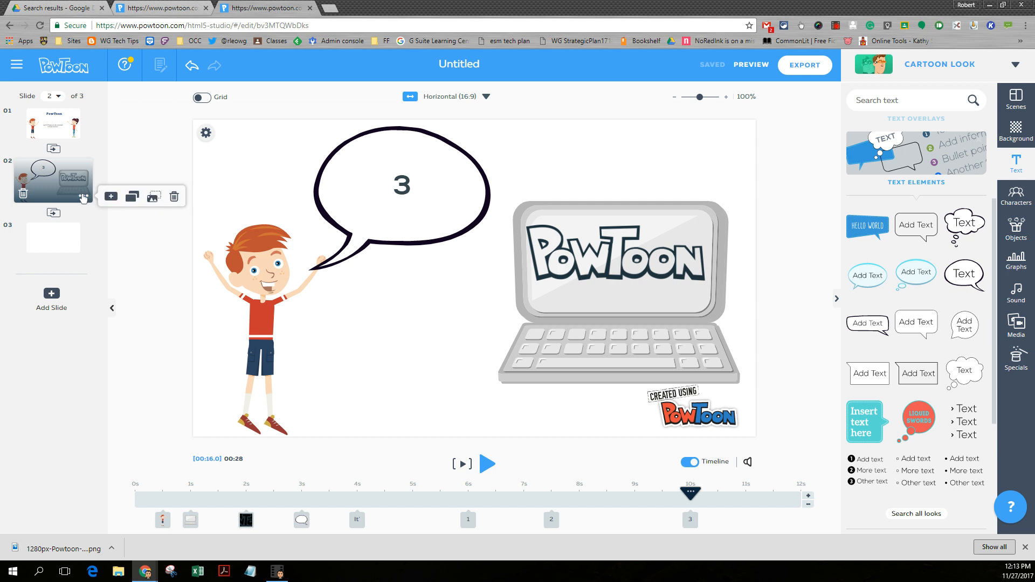
pyautogui.click(133, 197)
# Step: Swap the boy on the duplicated slide for the ponytailed girl in the red top from The Office – Free characters
pyautogui.click(239, 334)
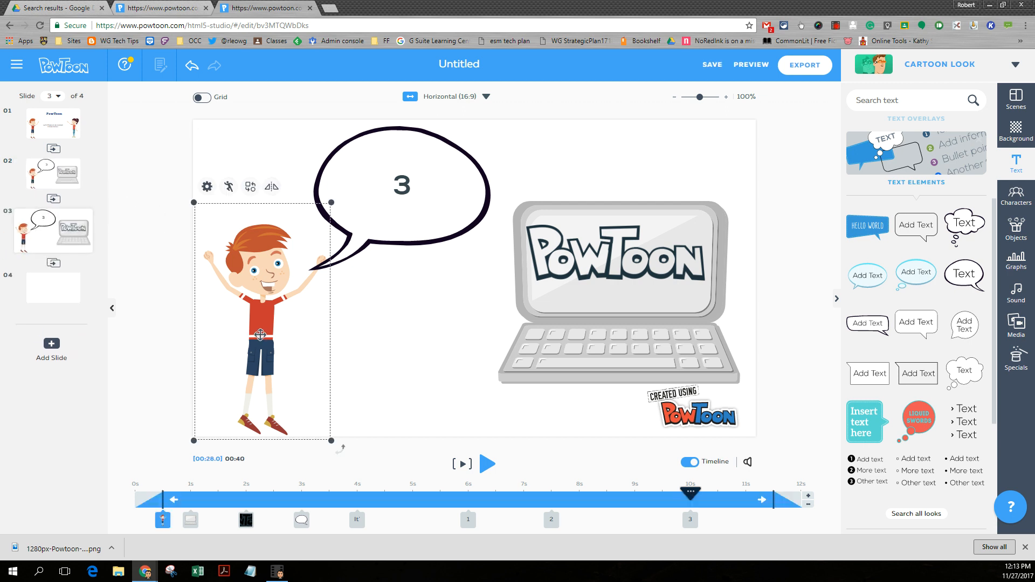
pyautogui.click(205, 187)
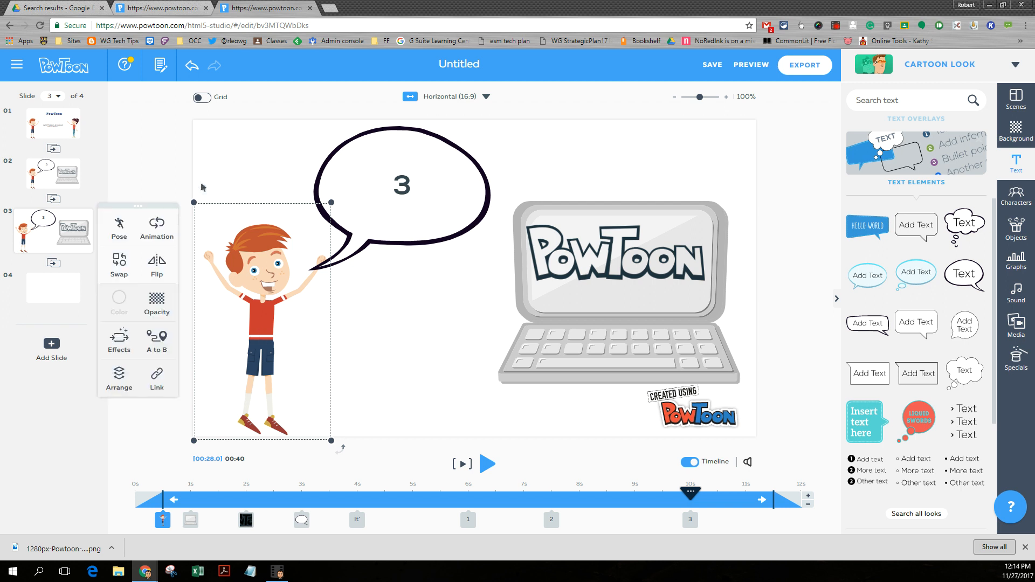
pyautogui.click(119, 263)
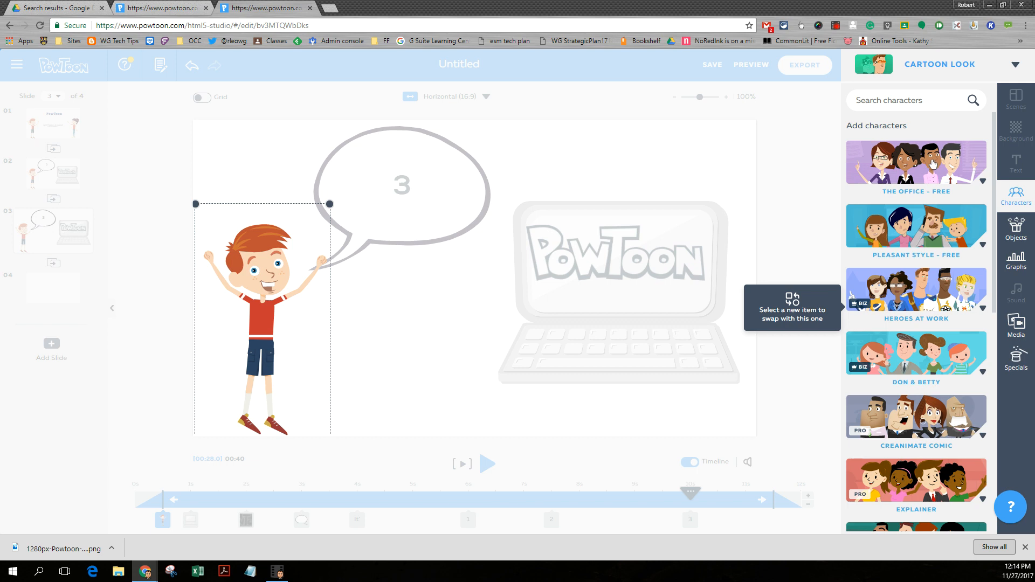
pyautogui.click(933, 164)
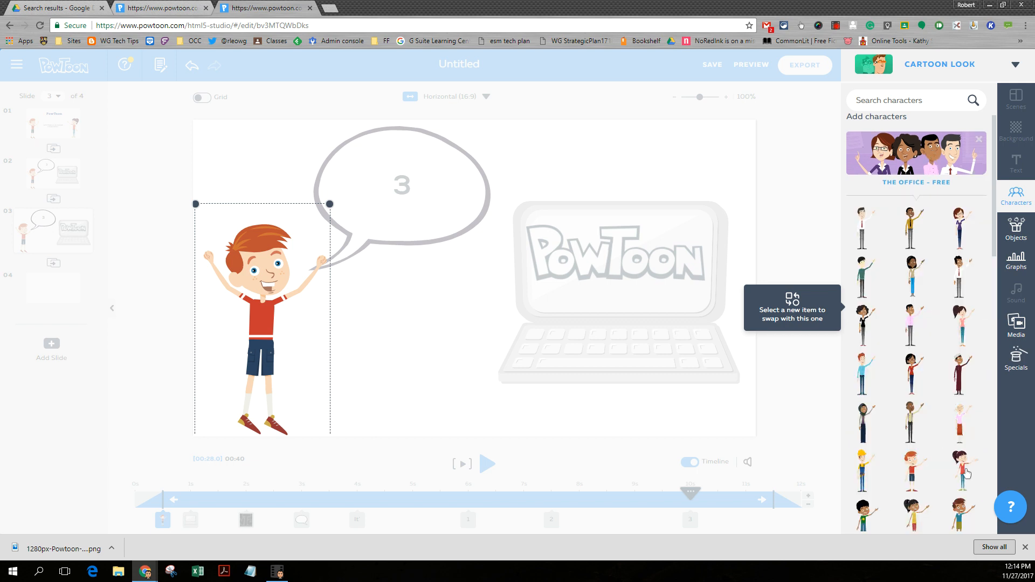
pyautogui.click(966, 473)
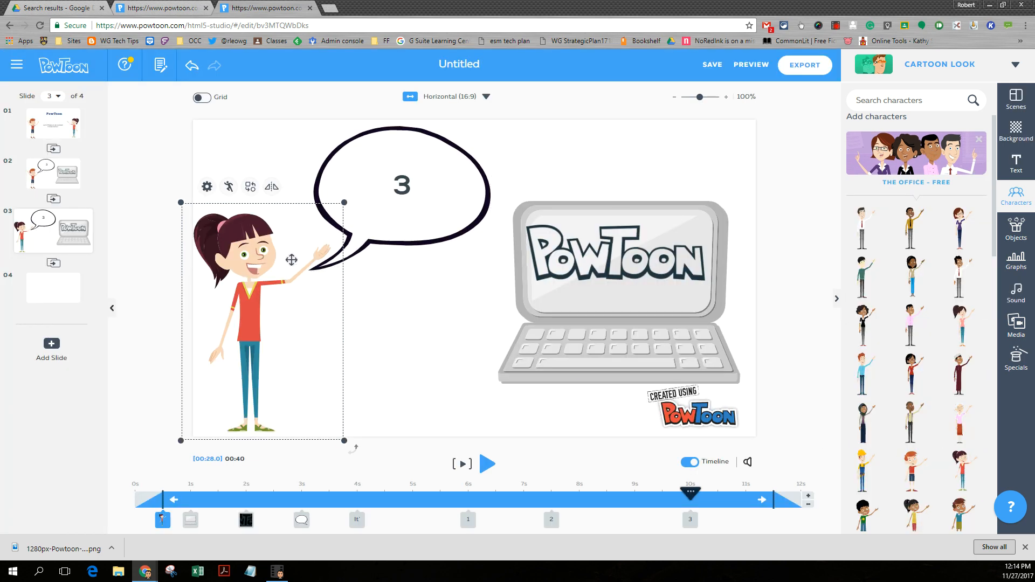
# Step: Change the girl's pose to Thinking
pyautogui.click(207, 189)
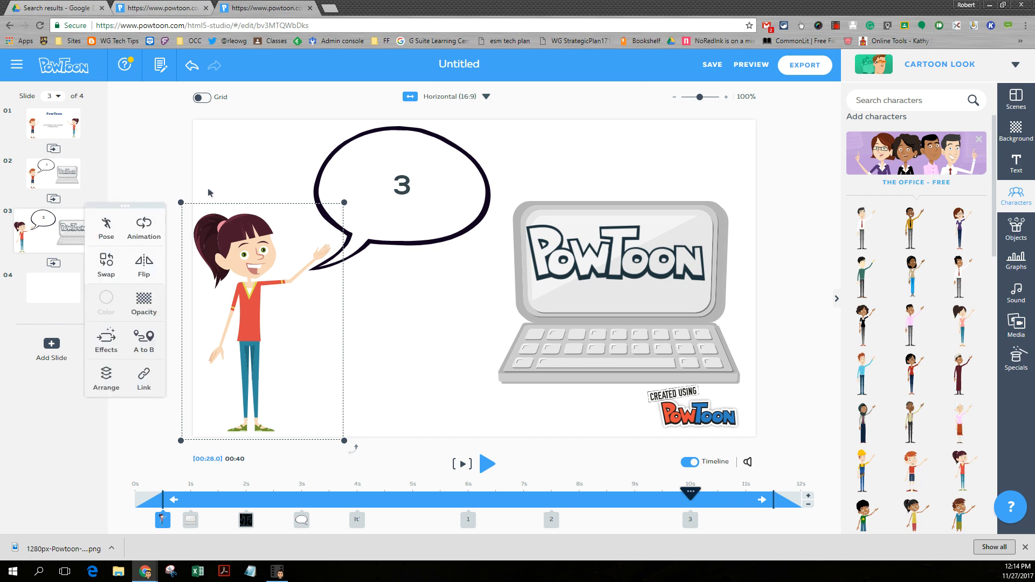
pyautogui.click(109, 236)
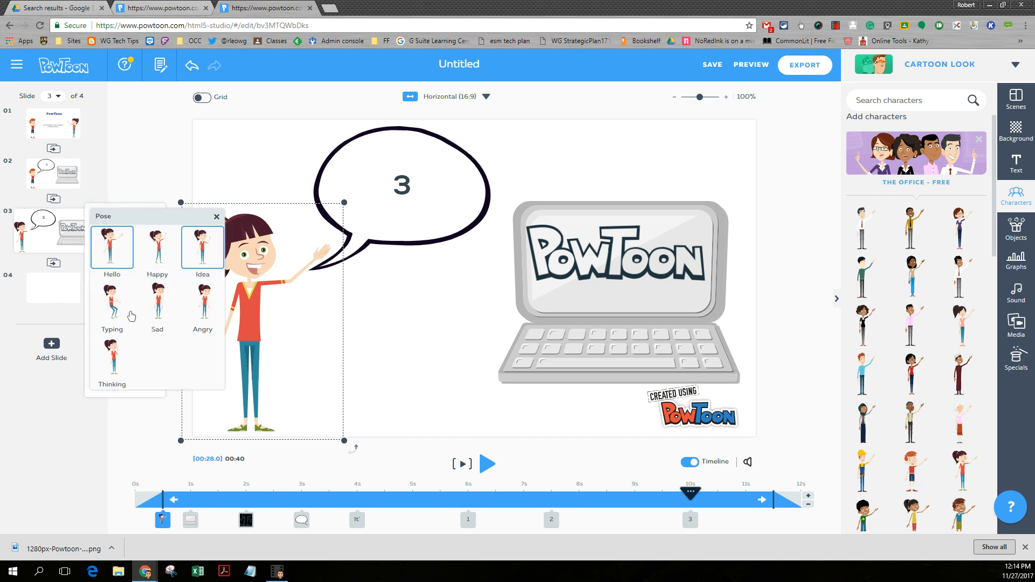
pyautogui.click(118, 370)
# Step: Replace the speech bubble text "It's as easy as" at 4 seconds with "Pro Tip:"
pyautogui.click(404, 186)
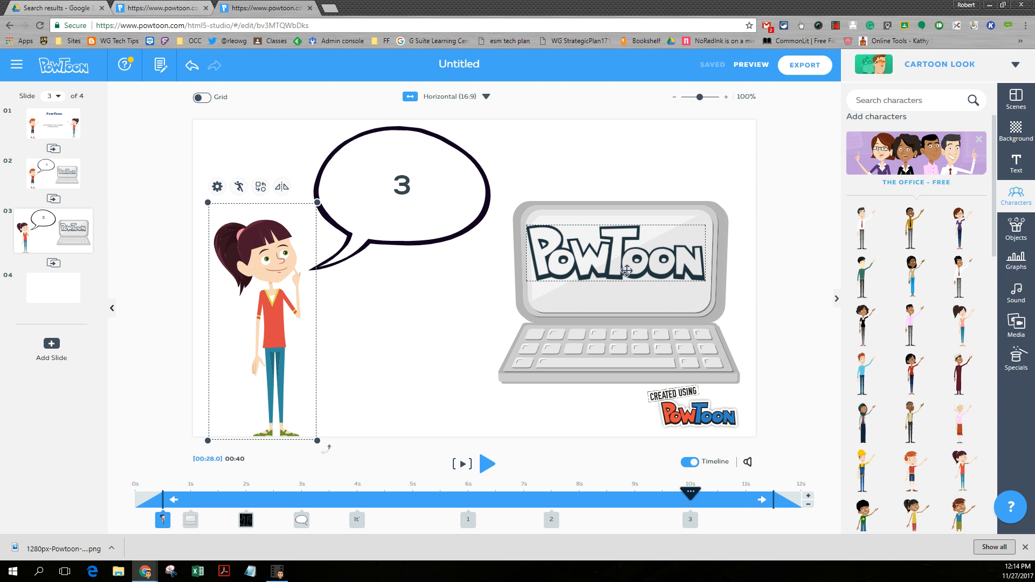
pyautogui.click(412, 189)
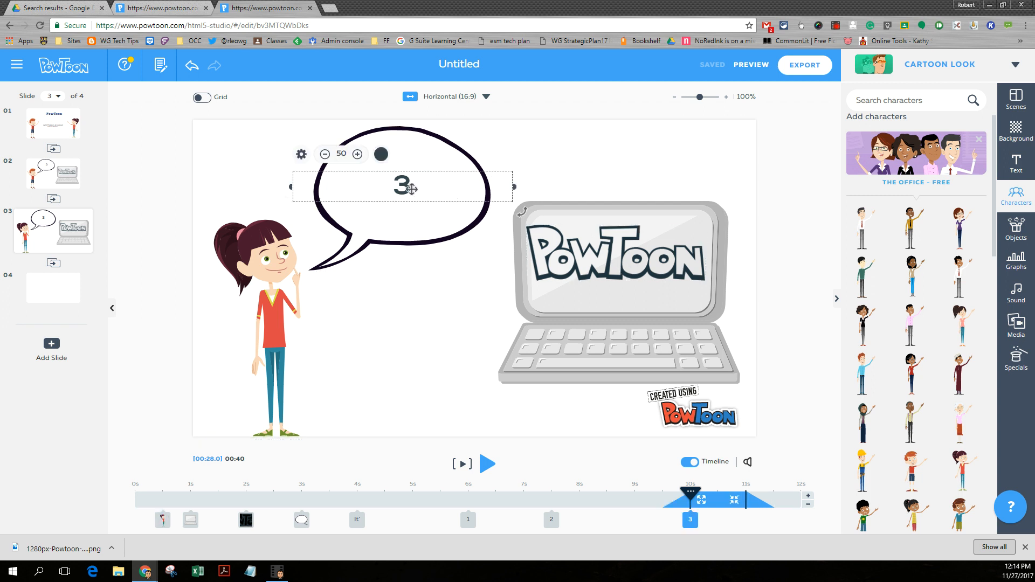
pyautogui.doubleClick(411, 189)
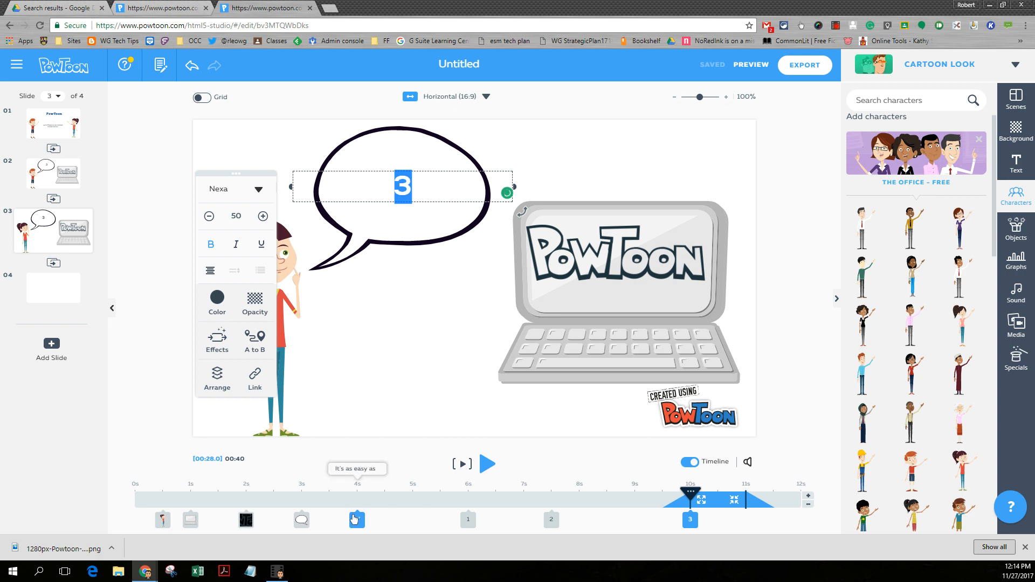
pyautogui.click(354, 519)
pyautogui.doubleClick(389, 188)
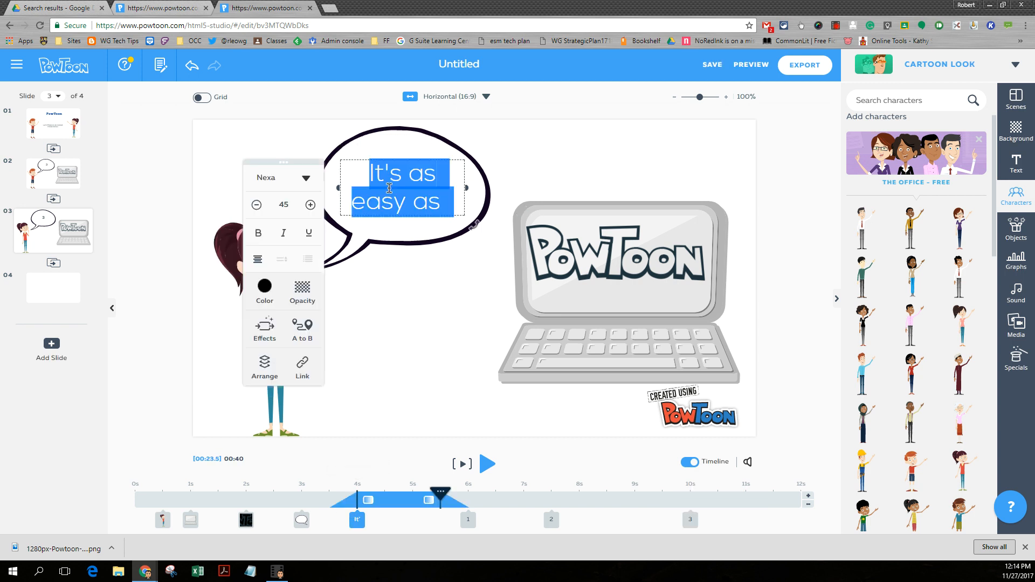
pyautogui.write('Pro ')
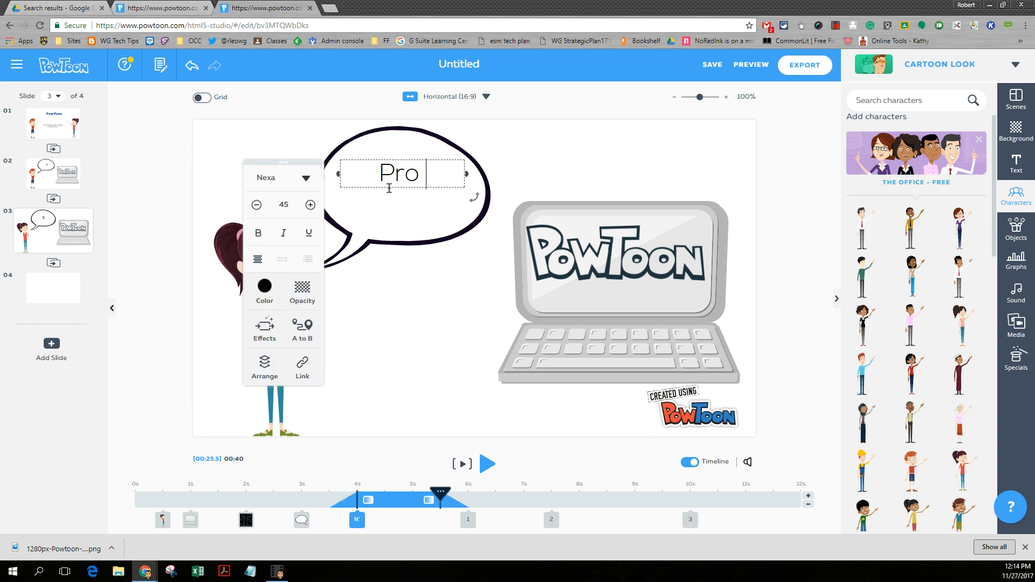
pyautogui.write('Tip:')
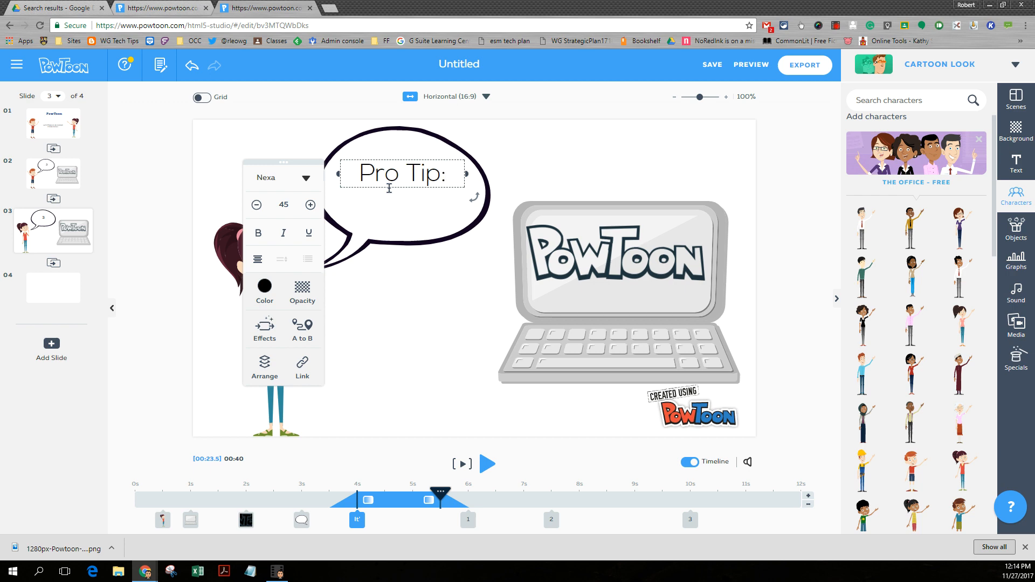
pyautogui.click(603, 157)
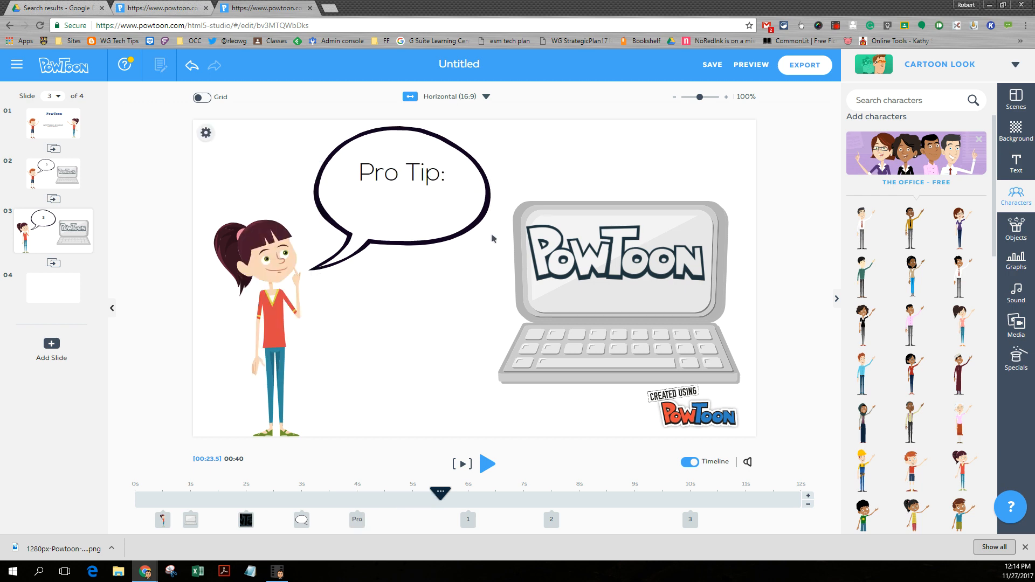
# Step: Open the speech bubble text "1" at the 6-second mark for editing
pyautogui.click(469, 522)
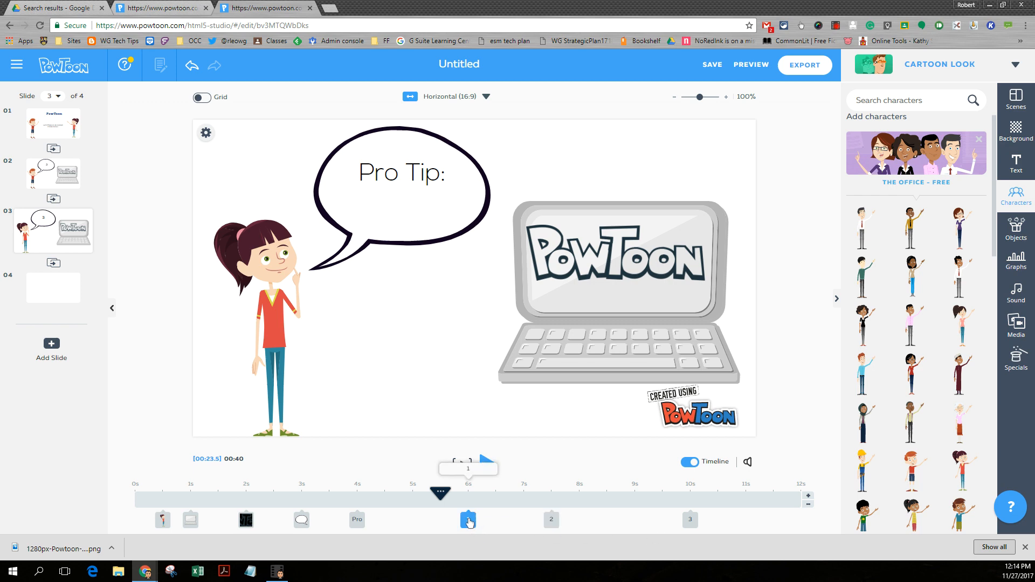
pyautogui.click(469, 522)
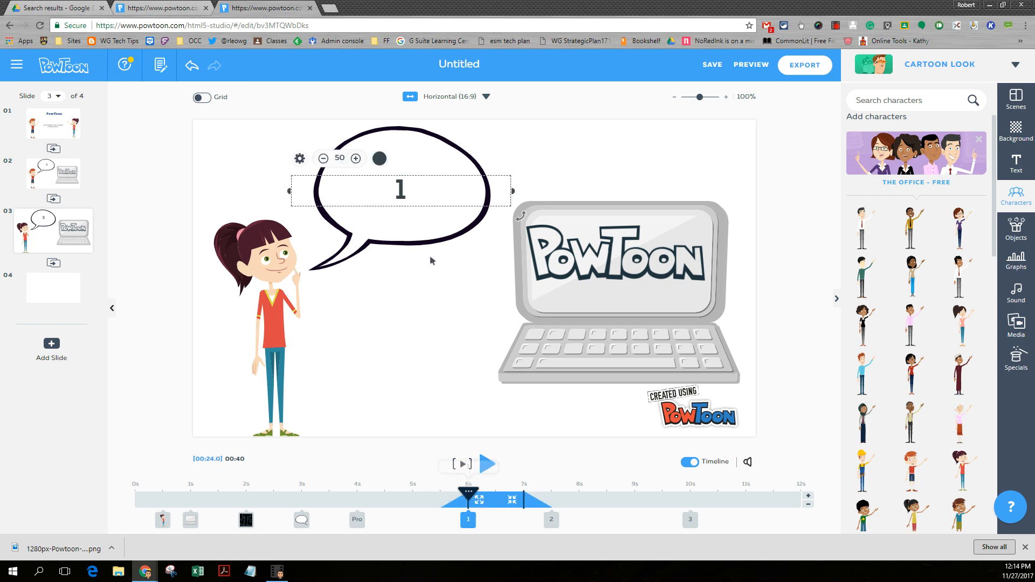
pyautogui.doubleClick(404, 187)
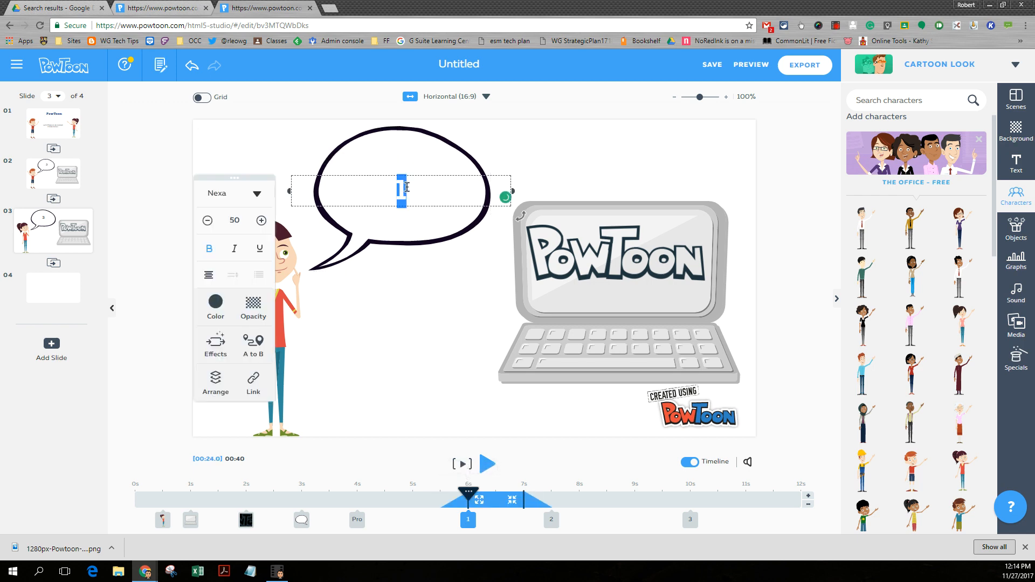
pyautogui.write('Sta')
pyautogui.press('BackSpace')
pyautogui.press('BackSpace')
pyautogui.write('tory Board')
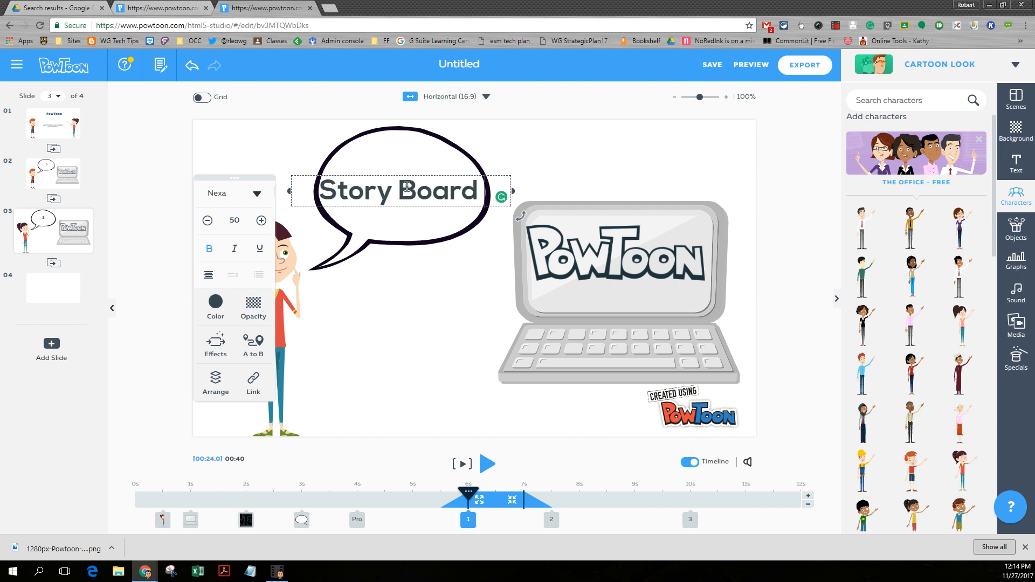
pyautogui.write(' your')
pyautogui.press('BackSpace')
pyautogui.press('BackSpace')
pyautogui.press('BackSpace')
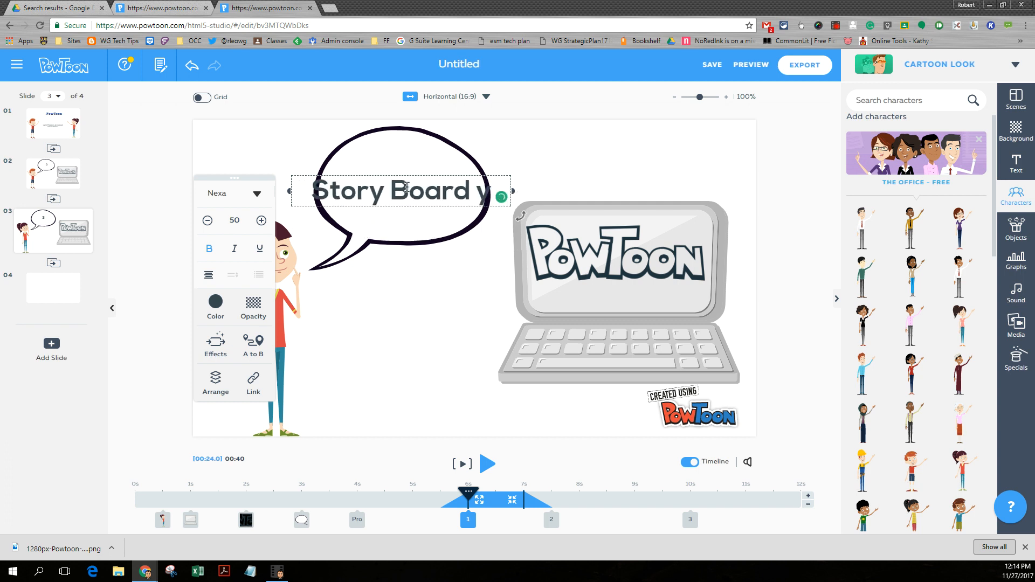
pyautogui.hotkey('ctrl', 'a')
pyautogui.press('BackSpace')
# Step: Enter "Research and Plan Before You Start" as the speech bubble text at 6 seconds
pyautogui.write('Research and Plan')
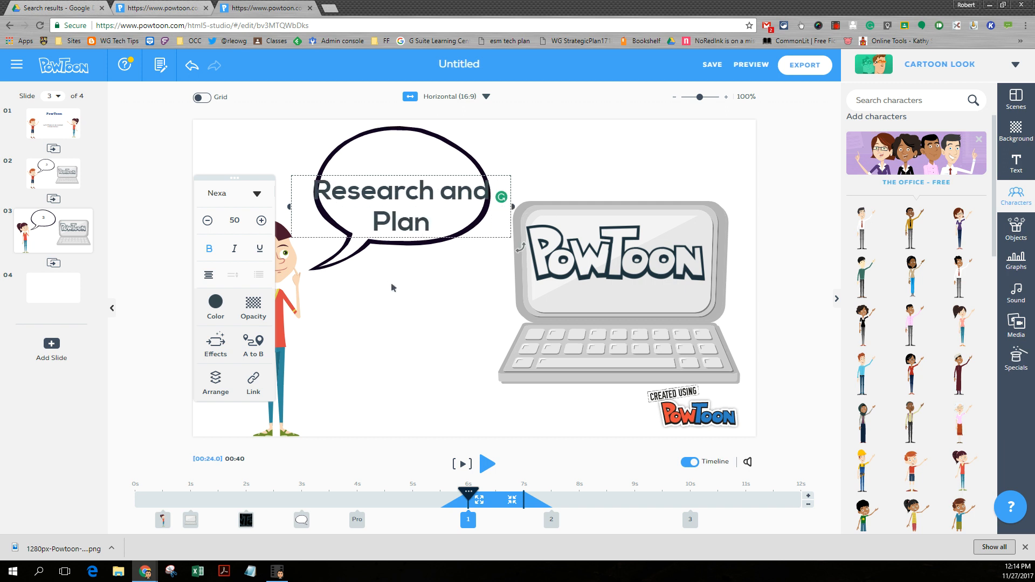
pyautogui.write(' Before')
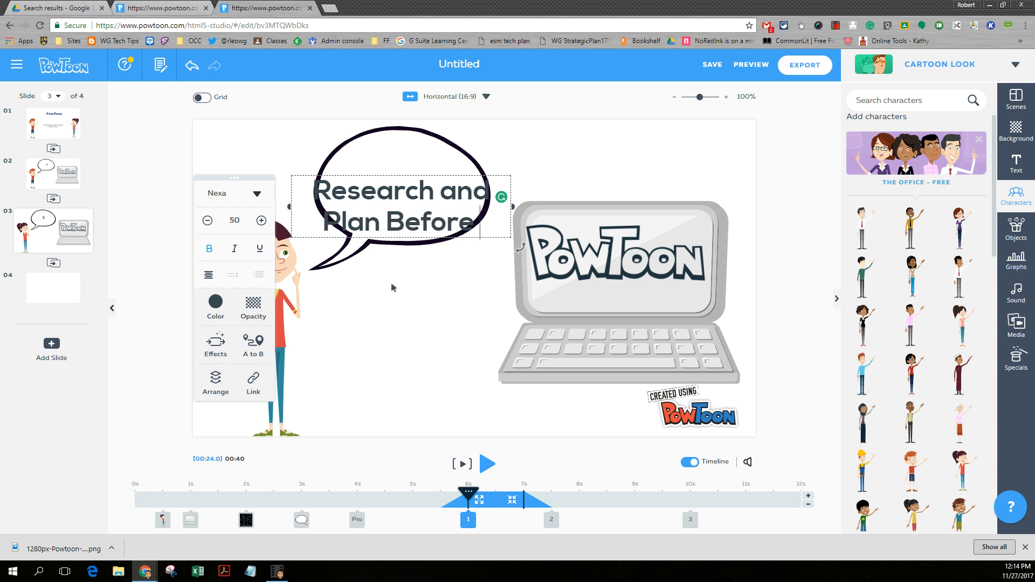
pyautogui.write(' You Start')
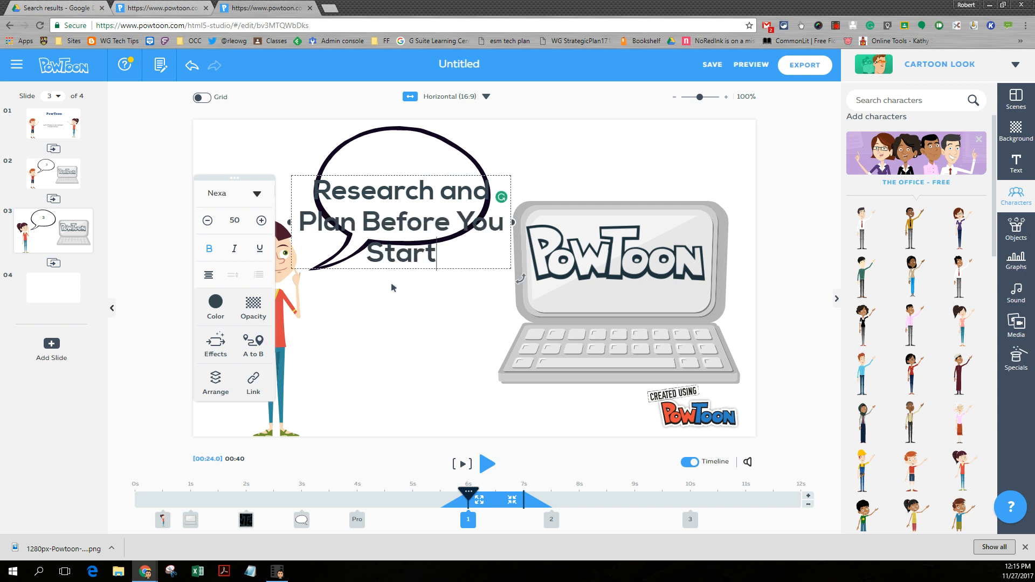
# Step: Reduce the font size of the whole "Research and Plan Before You Start" text to 36
pyautogui.click(381, 222)
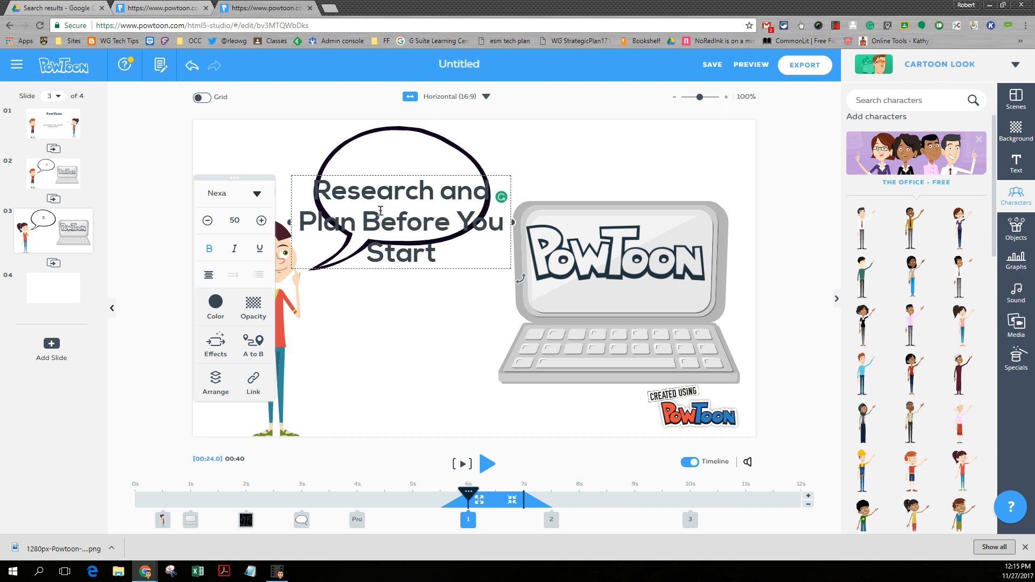
pyautogui.tripleClick(322, 187)
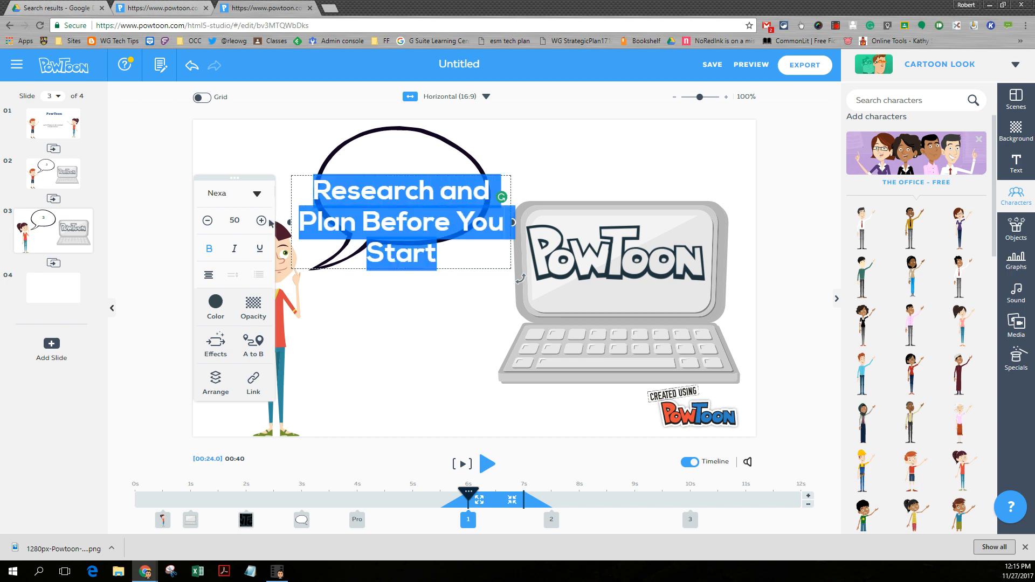
pyautogui.click(209, 222)
pyautogui.click(209, 221)
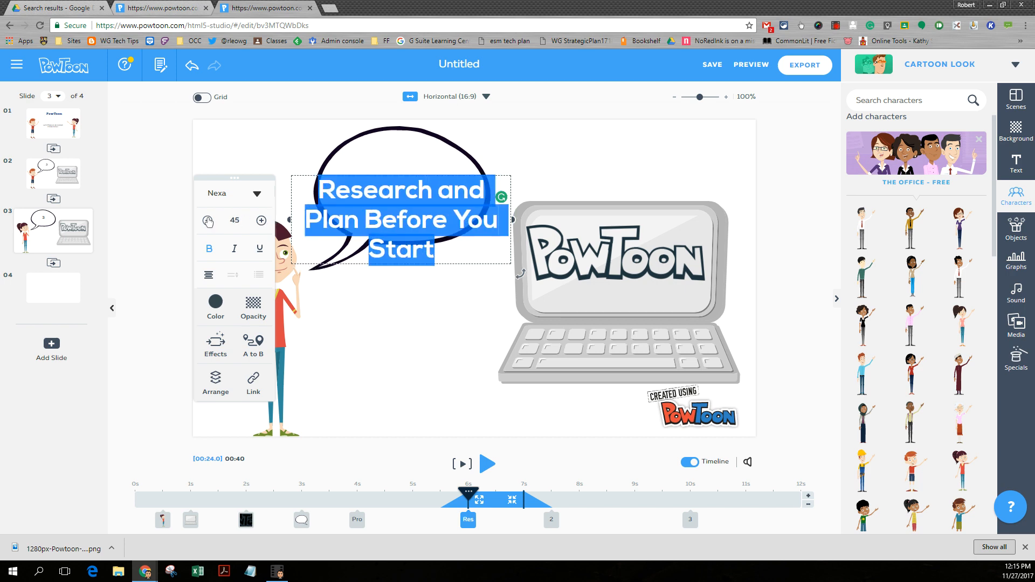
pyautogui.click(208, 221)
pyautogui.click(208, 221)
pyautogui.click(208, 221)
pyautogui.click(207, 221)
pyautogui.click(207, 221)
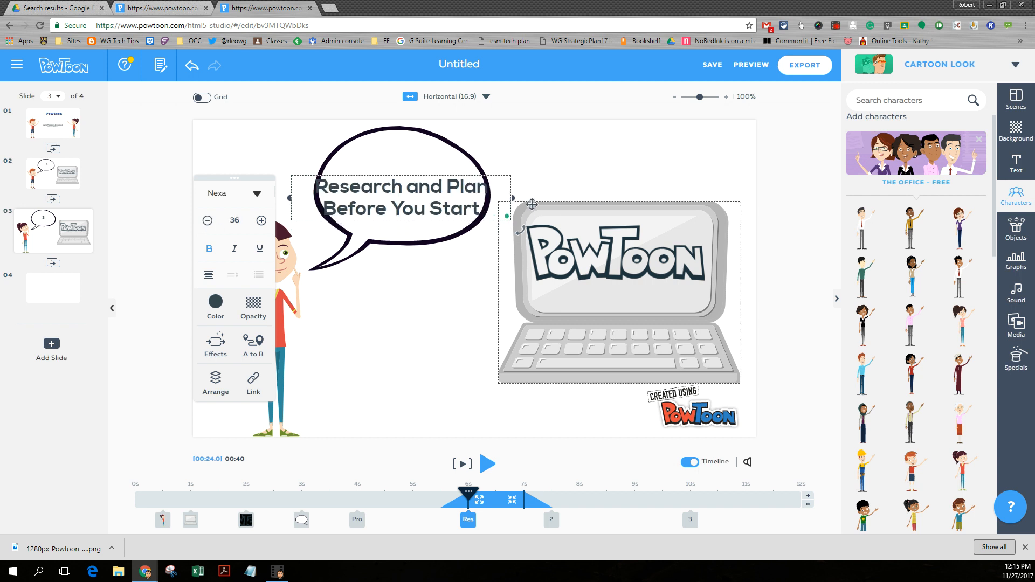
# Step: Narrow and center the "Research and Plan" text box inside the speech bubble, and extend its time on screen to the 9-second mark
pyautogui.click(484, 199)
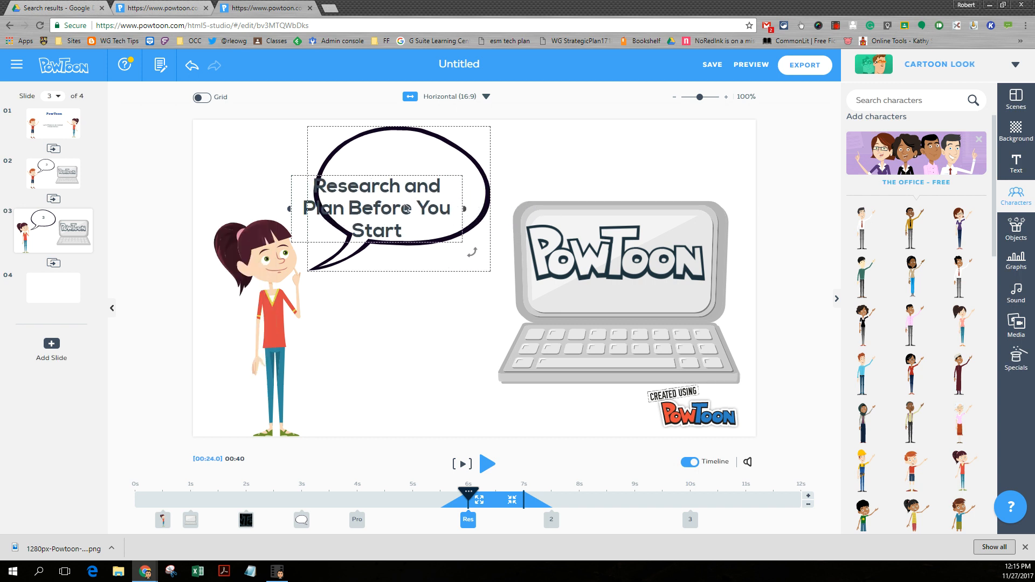
pyautogui.moveTo(427, 182); pyautogui.dragTo(383, 204)
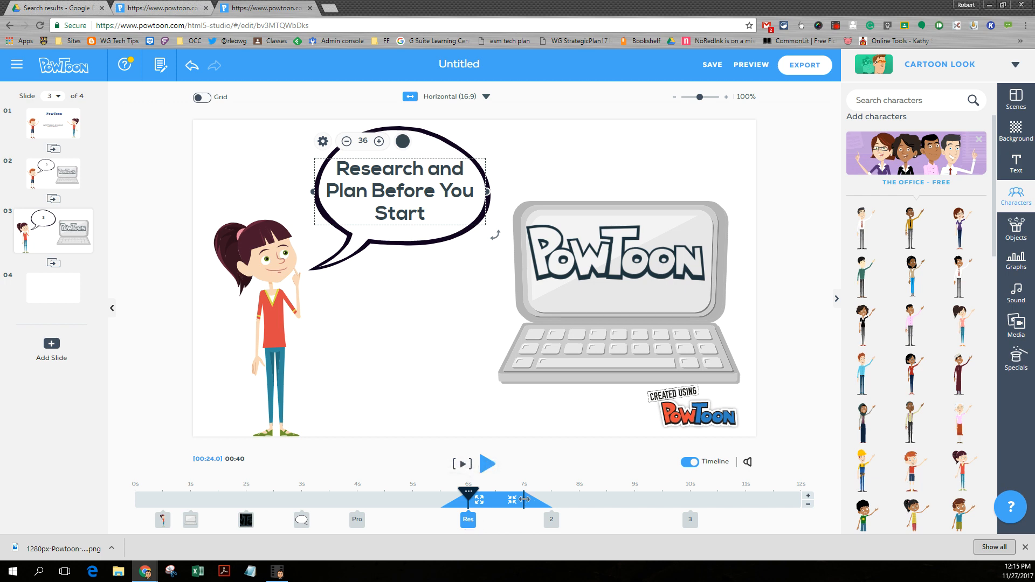
pyautogui.moveTo(532, 502); pyautogui.dragTo(635, 507)
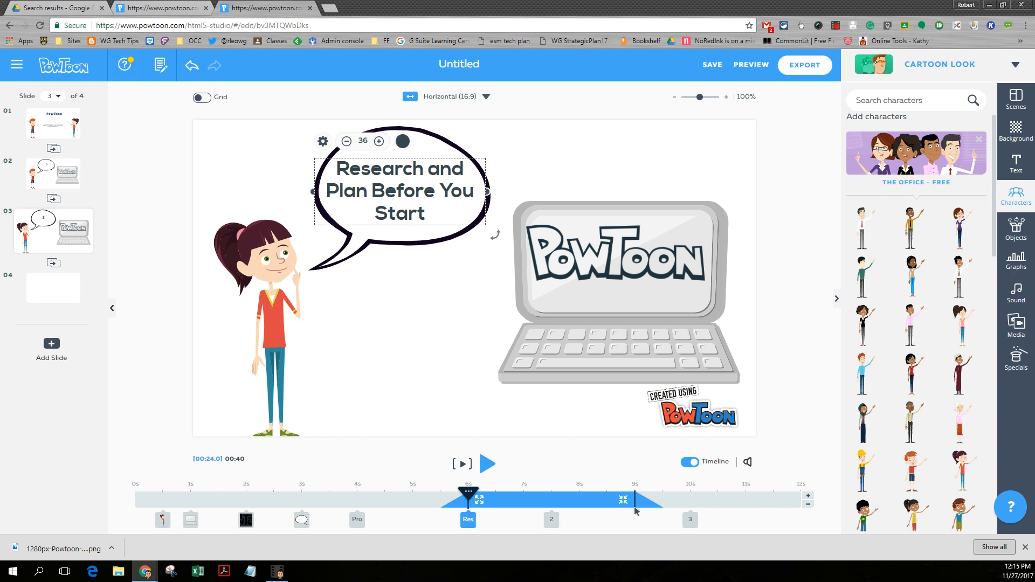
# Step: Move the "2" text to start at 9 seconds and extend its time on screen to about 11.5 seconds
pyautogui.click(551, 522)
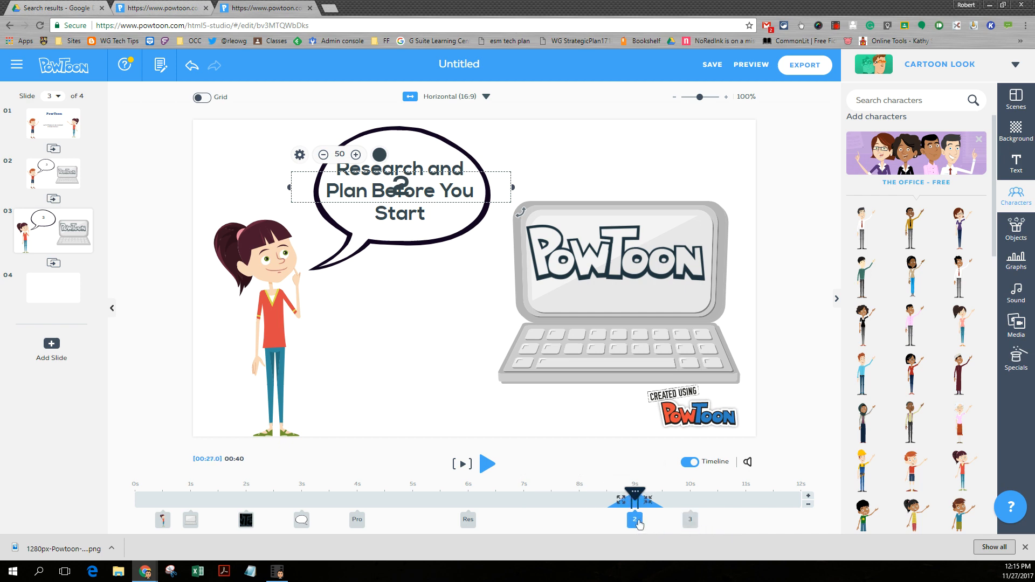
pyautogui.click(647, 501)
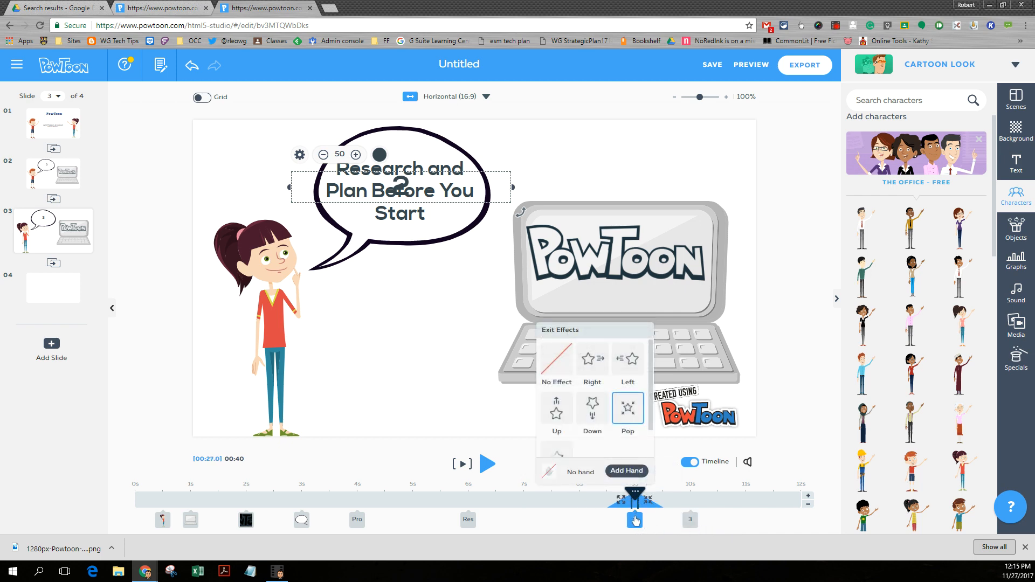
pyautogui.click(647, 502)
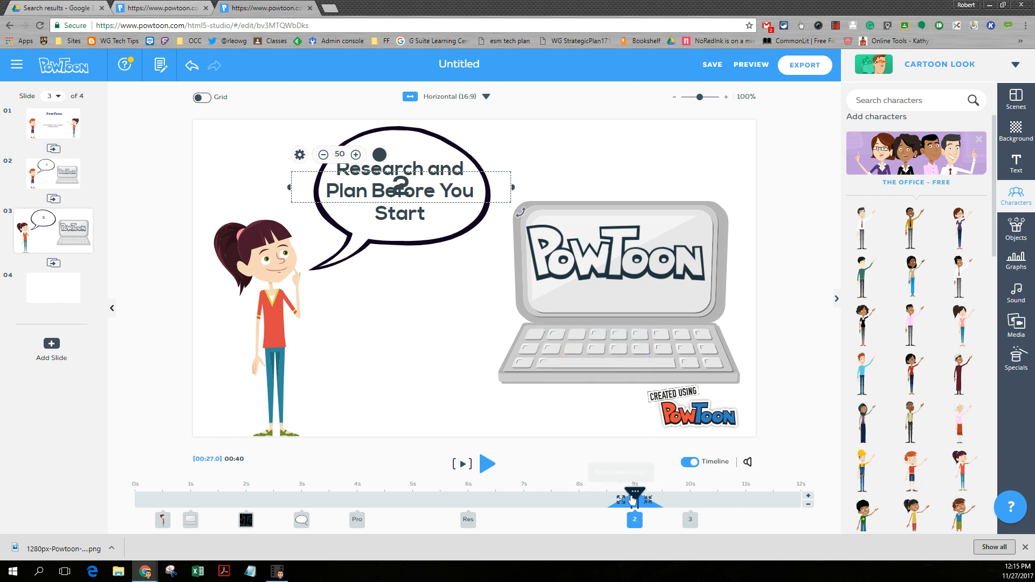
pyautogui.moveTo(654, 502); pyautogui.dragTo(773, 512)
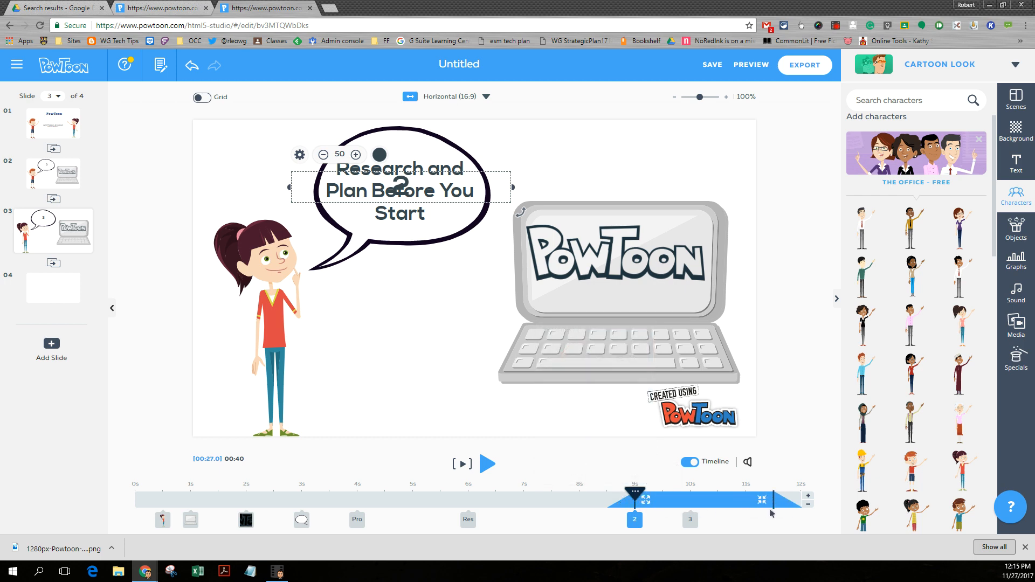
# Step: Move the "2" text to start at 10 seconds and extend the slide's duration to 20 seconds
pyautogui.moveTo(636, 521); pyautogui.dragTo(692, 522)
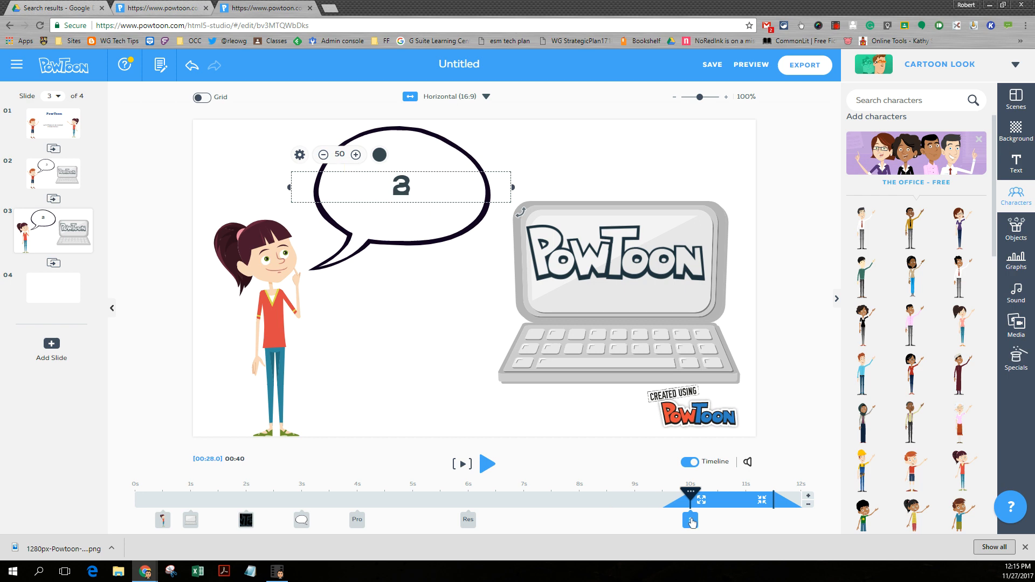
pyautogui.click(809, 497)
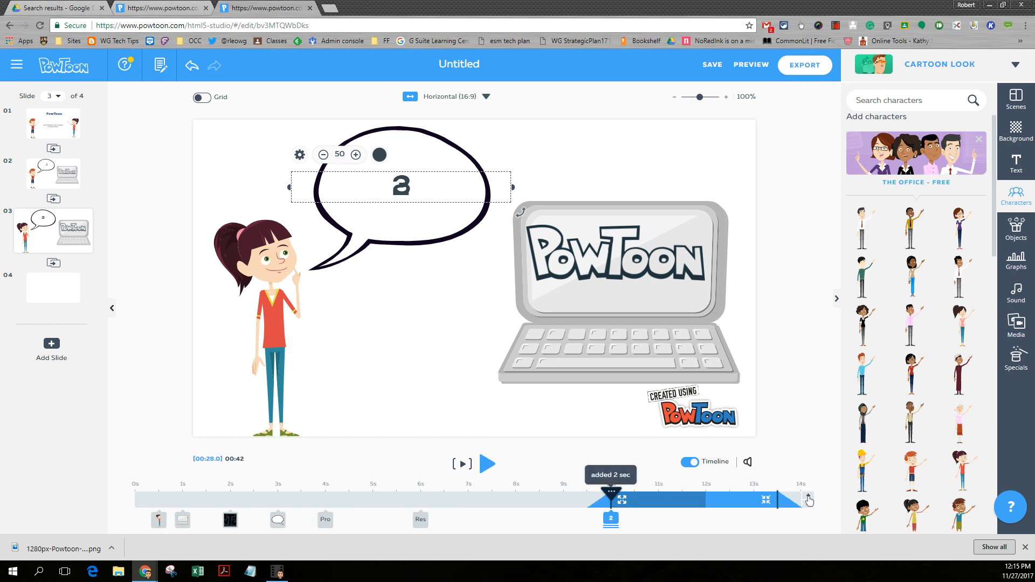
pyautogui.click(808, 497)
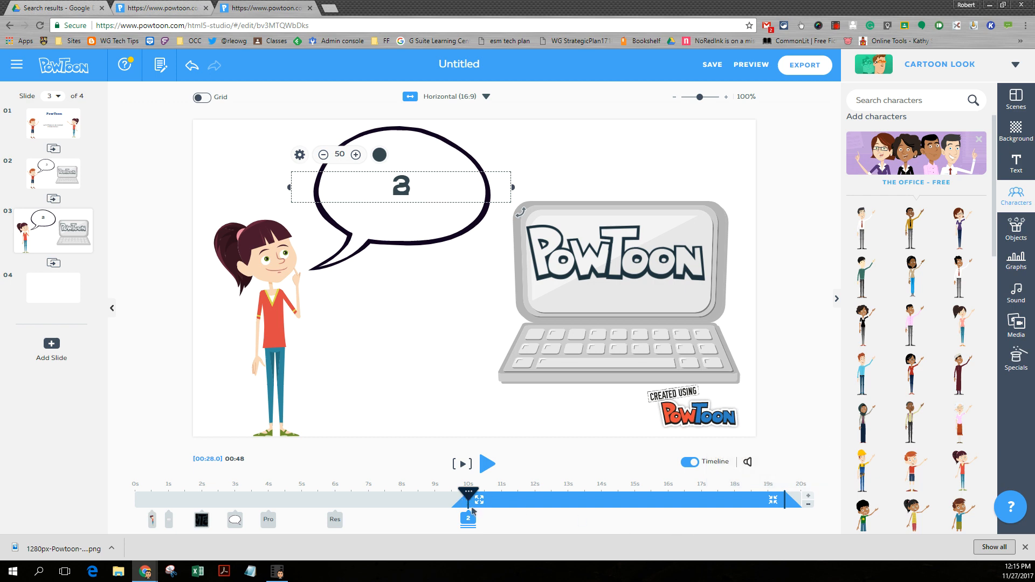
# Step: Move the "3" text to start at 14 seconds on the slide's timeline
pyautogui.moveTo(468, 527)
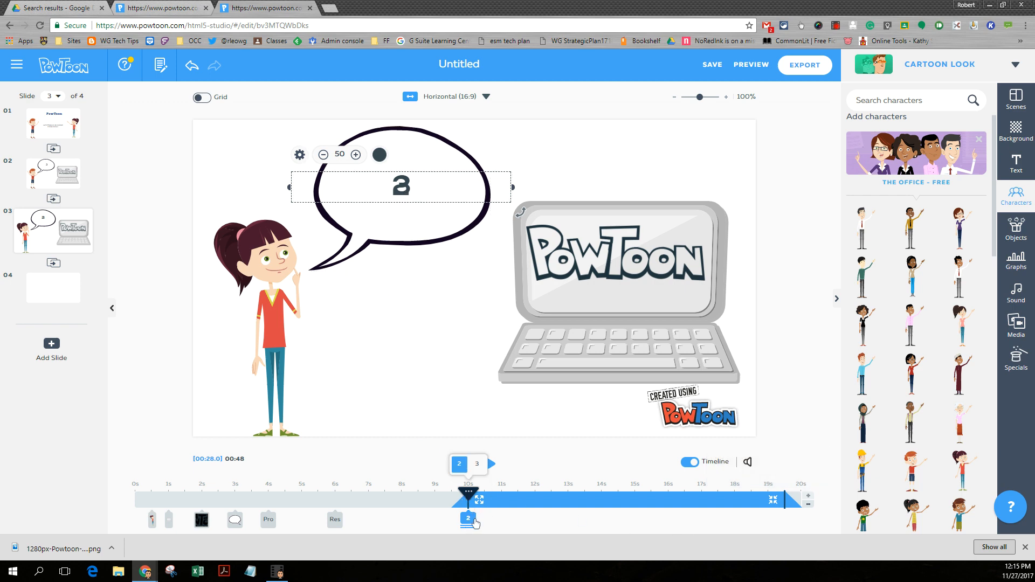
pyautogui.click(477, 466)
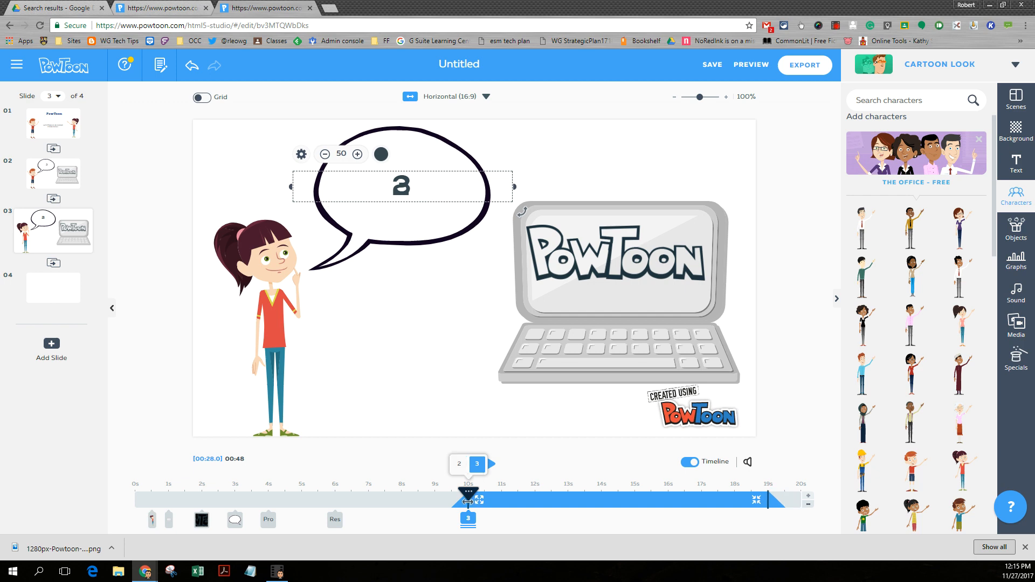
pyautogui.moveTo(469, 505); pyautogui.dragTo(601, 506)
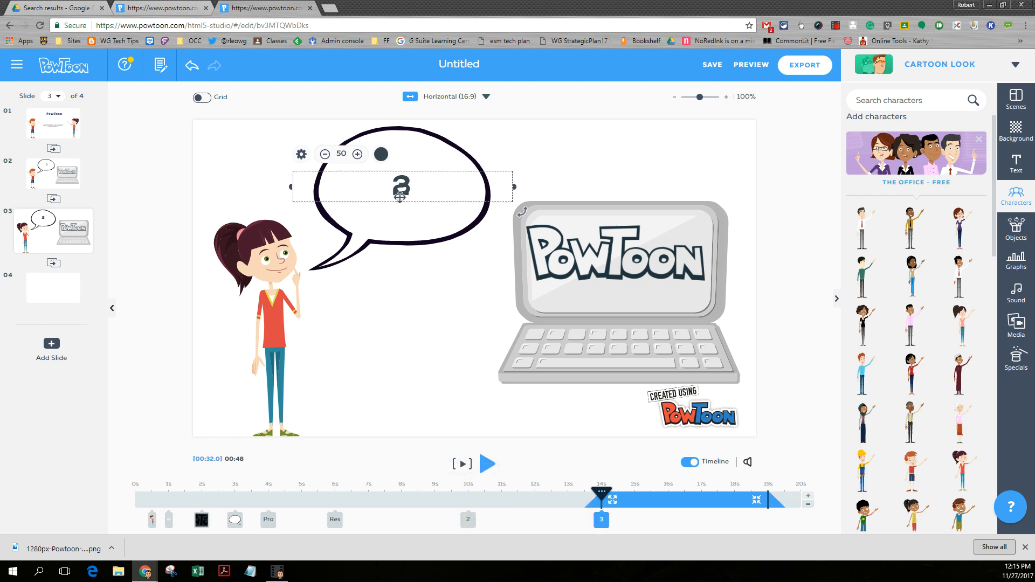
# Step: Move the overlapping "3" text out of the speech bubble to the empty area below it
pyautogui.click(467, 521)
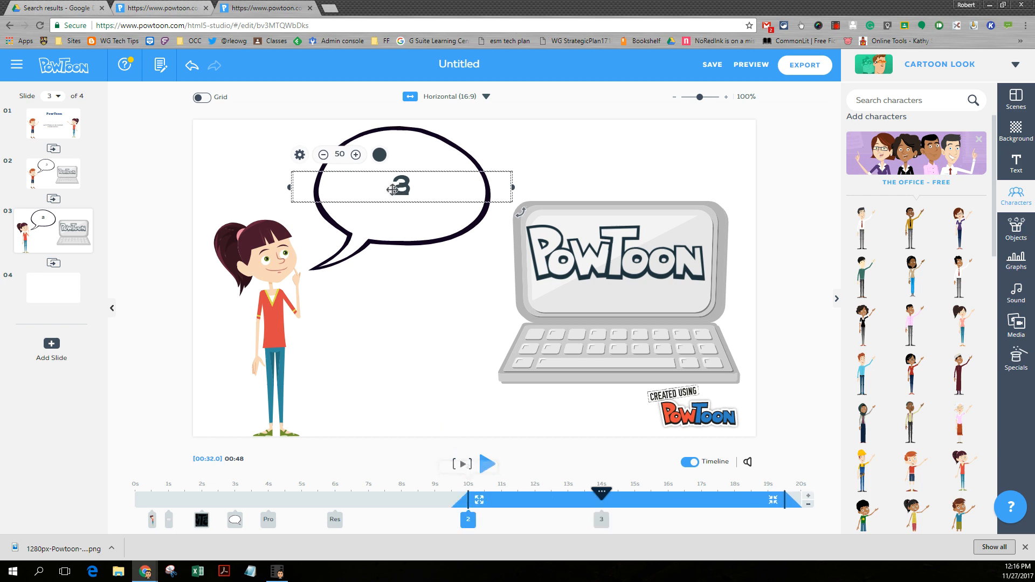
pyautogui.click(390, 192)
pyautogui.doubleClick(394, 189)
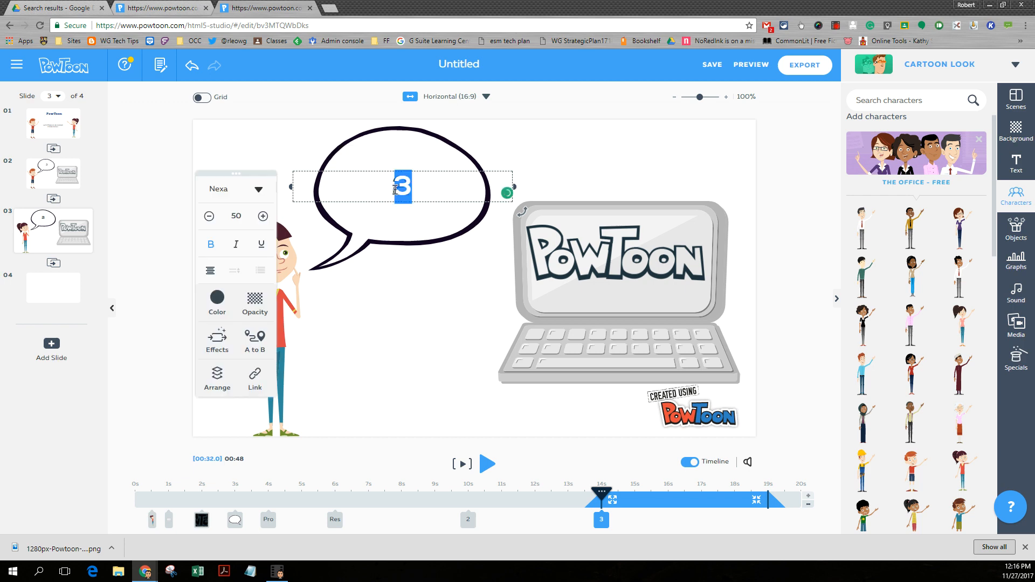
pyautogui.click(468, 521)
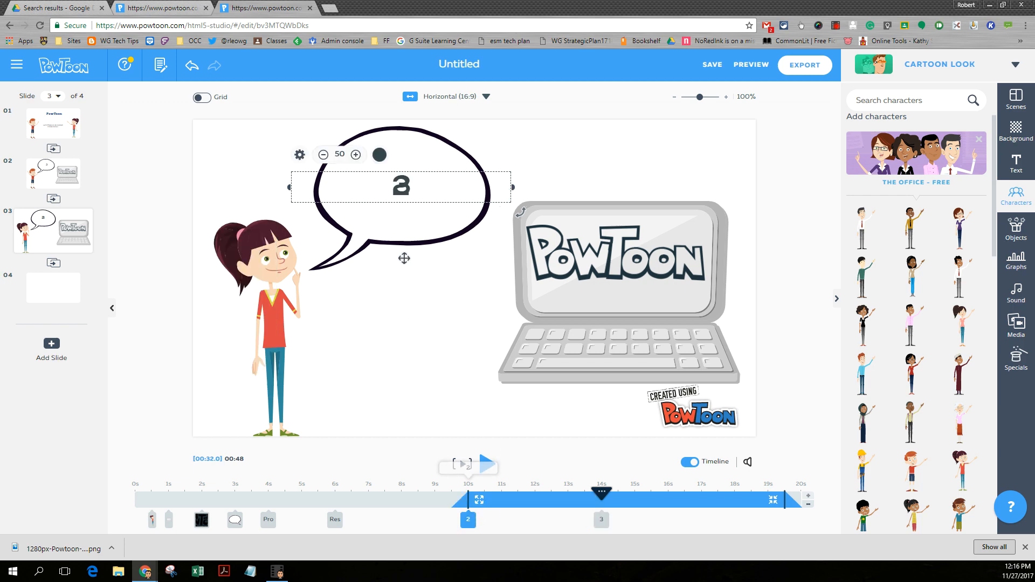
pyautogui.click(601, 520)
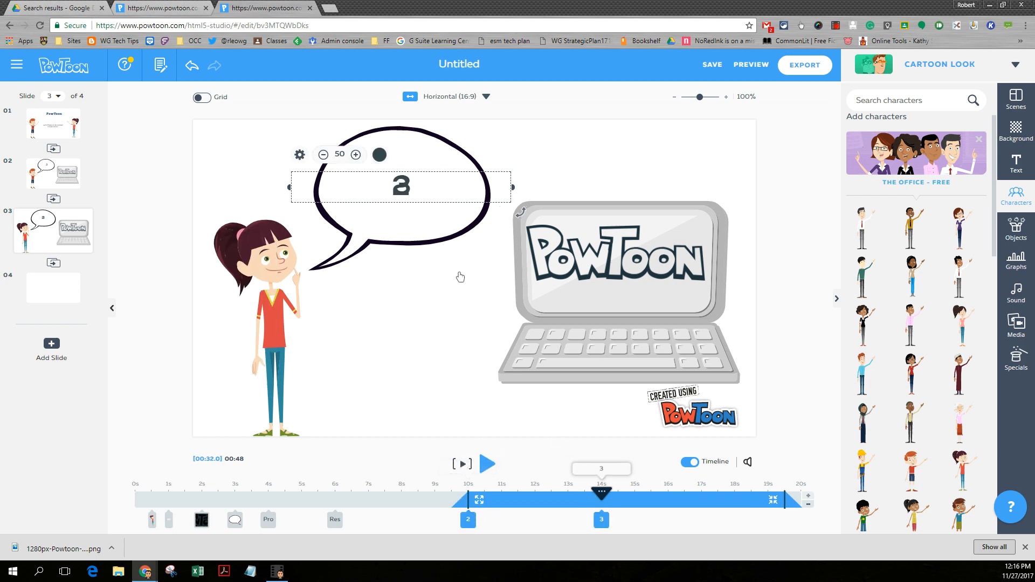
pyautogui.click(395, 188)
# Step: Replace the "2" text in the speech bubble with "Stick with a Theme to your Presentation"
pyautogui.doubleClick(396, 187)
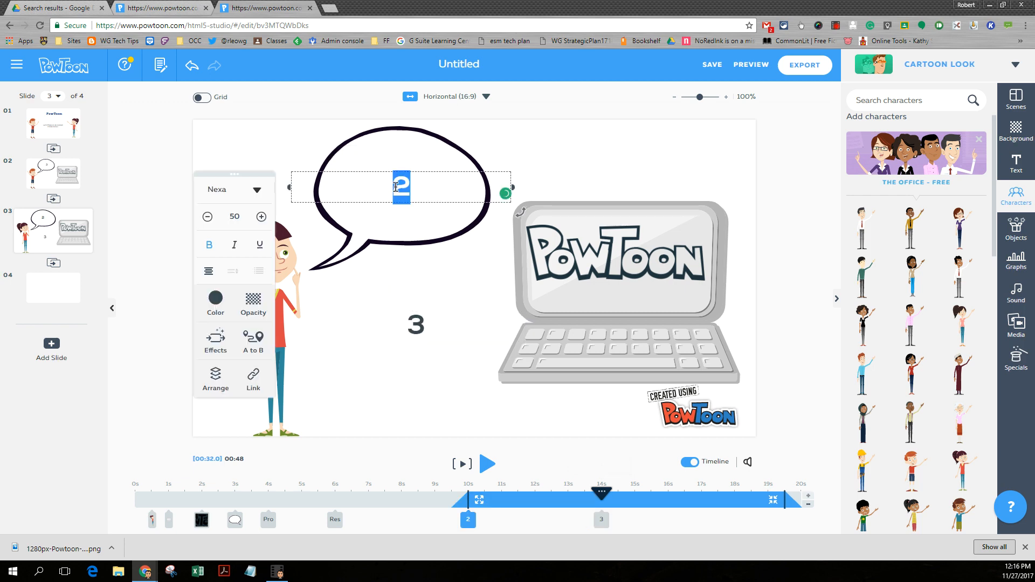
pyautogui.write('Sece')
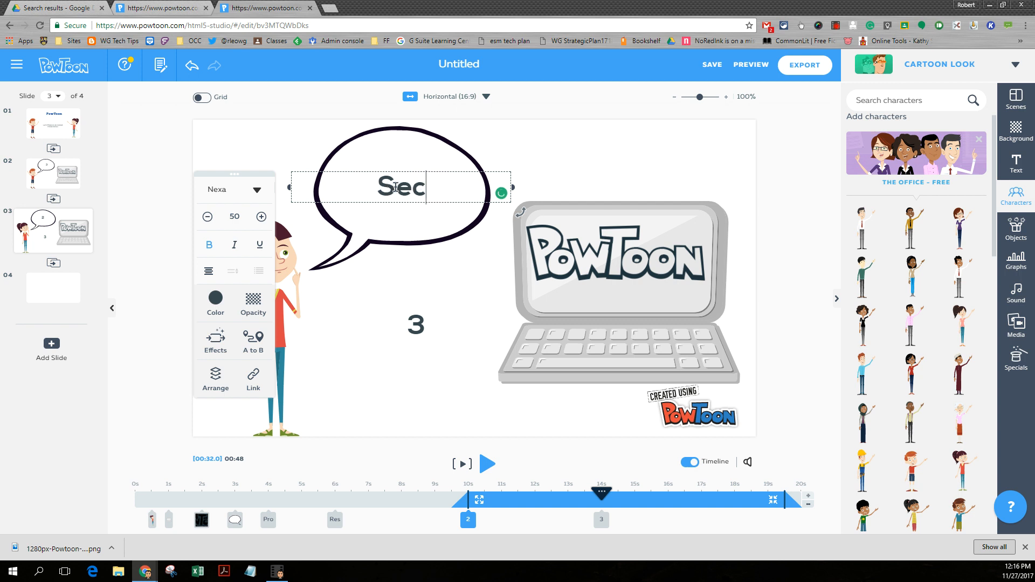
pyautogui.press('BackSpace')
pyautogui.press('BackSpace')
pyautogui.write('le')
pyautogui.press('BackSpace')
pyautogui.press('BackSpace')
pyautogui.press('BackSpace')
pyautogui.write('tick ')
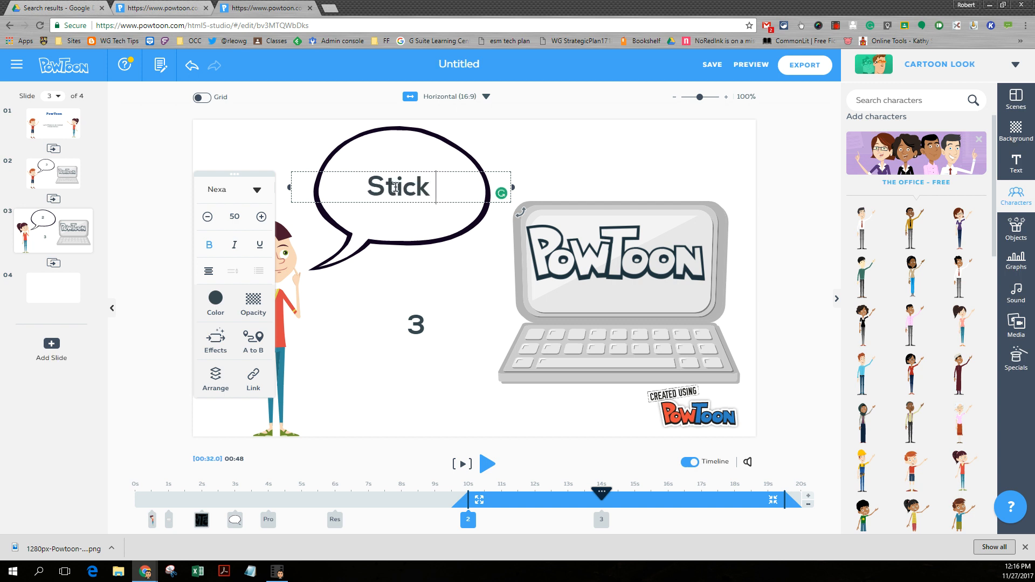
pyautogui.write('with a T')
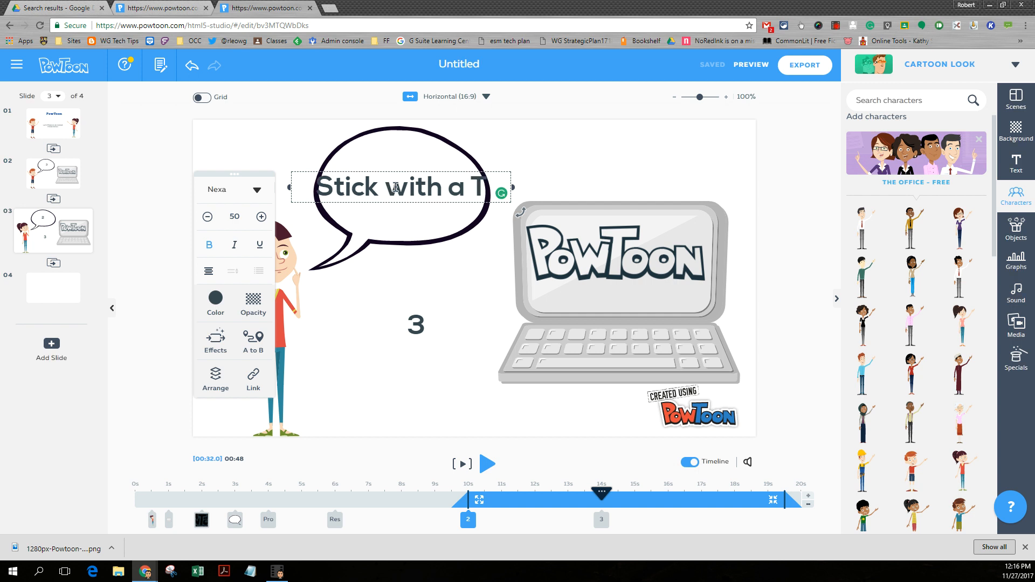
pyautogui.write('heme t')
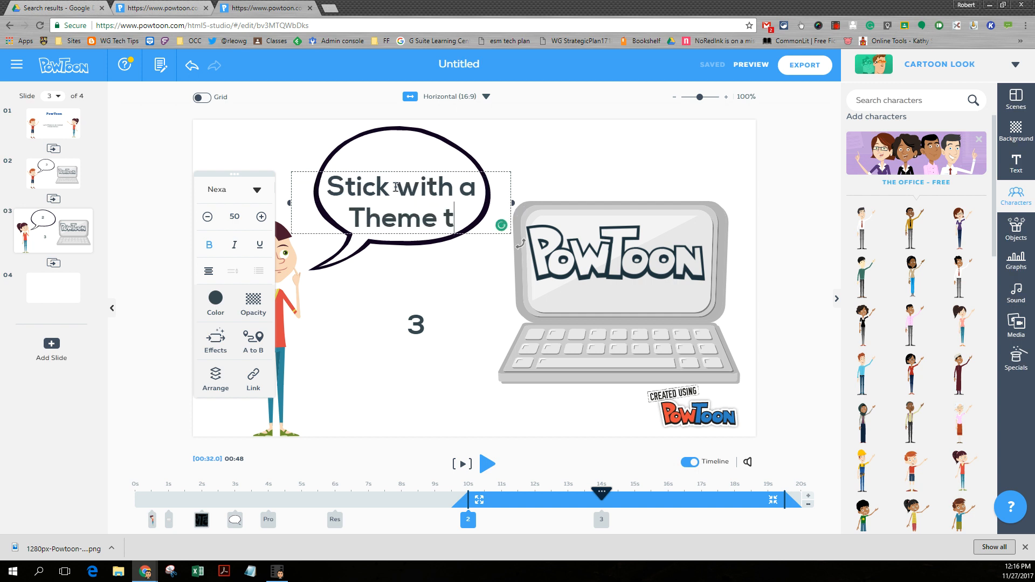
pyautogui.write('o your Pre')
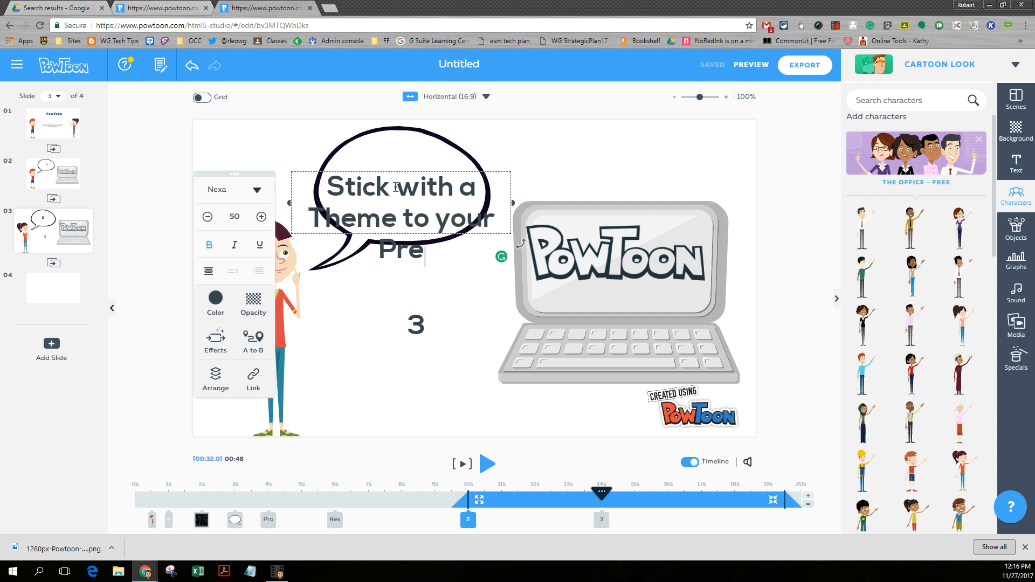
pyautogui.write('sentat')
pyautogui.press('BackSpace')
pyautogui.press('BackSpace')
pyautogui.write('tation')
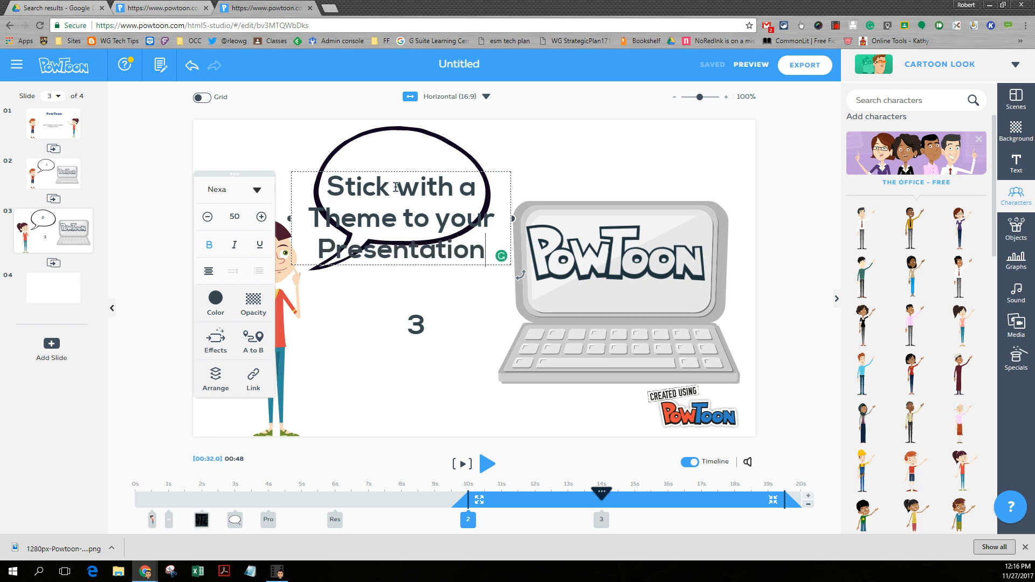
# Step: Reduce the font size of the "Stick with a Theme to your Presentation" text to 33
pyautogui.click(389, 203)
pyautogui.click(208, 217)
pyautogui.click(208, 217)
pyautogui.click(207, 218)
pyautogui.click(207, 218)
pyautogui.click(207, 218)
pyautogui.click(207, 217)
pyautogui.click(208, 218)
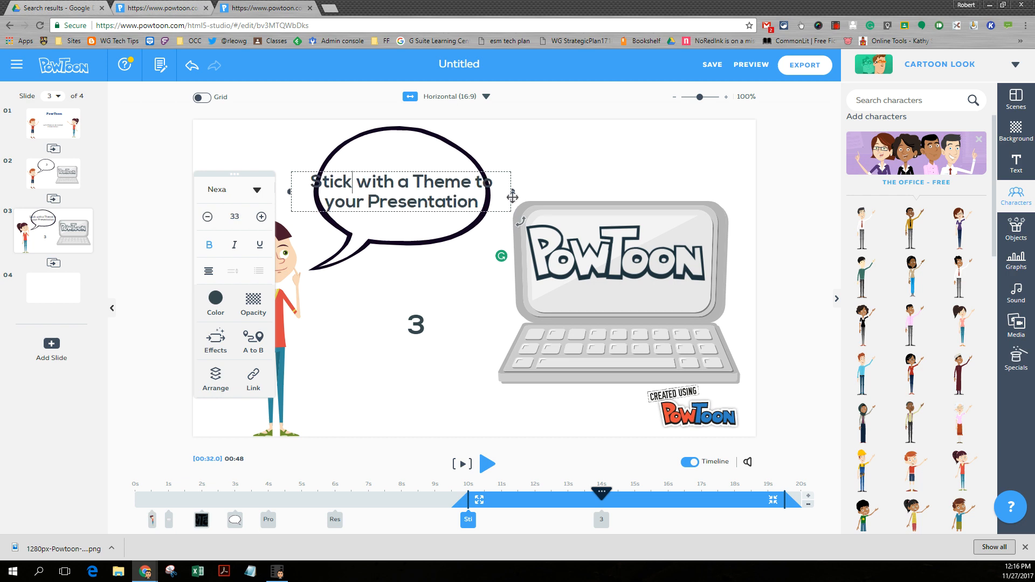
# Step: Narrow and center the "Stick with a Theme" text box inside the speech bubble, and shorten its time on screen to the 13-second mark
pyautogui.moveTo(514, 193); pyautogui.dragTo(418, 184)
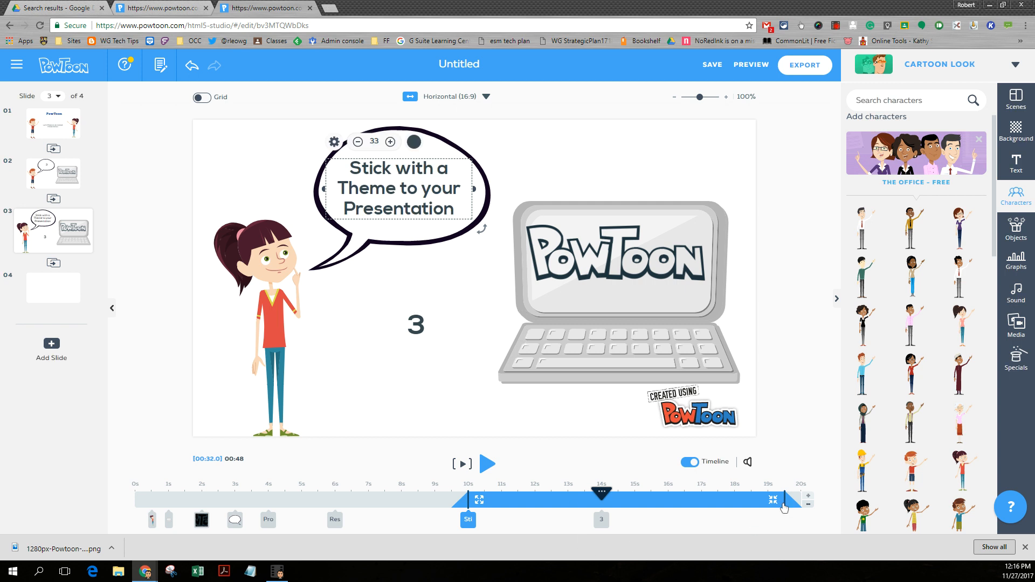
pyautogui.moveTo(784, 508)
pyautogui.mouseDown()
pyautogui.moveTo(613, 510)
pyautogui.moveTo(782, 509)
pyautogui.moveTo(771, 516)
pyautogui.mouseUp()
pyautogui.moveTo(646, 511); pyautogui.dragTo(572, 512)
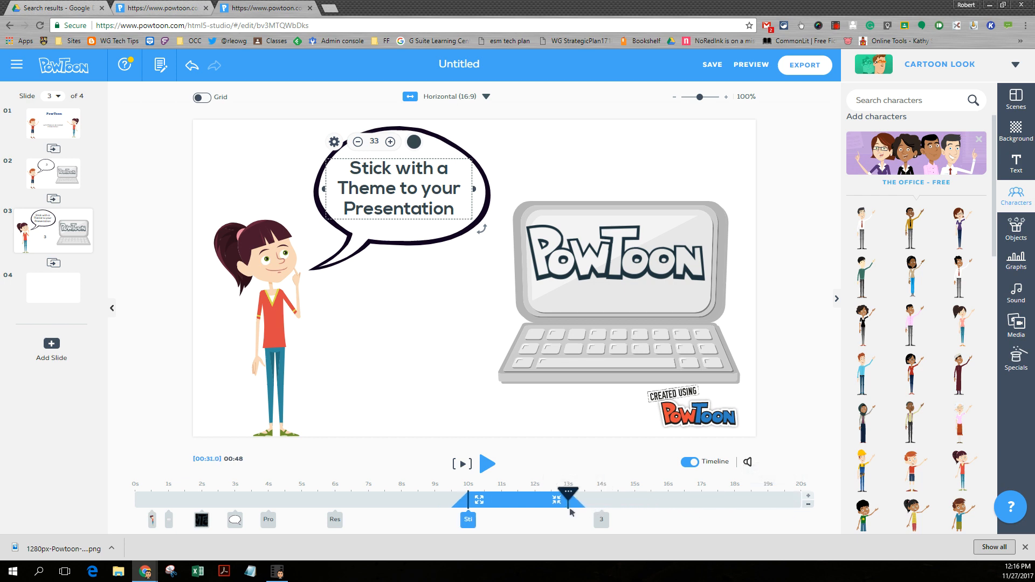
# Step: Move the "3" text back into the speech bubble and replace it with "Be Creative and Have Fun"
pyautogui.click(605, 527)
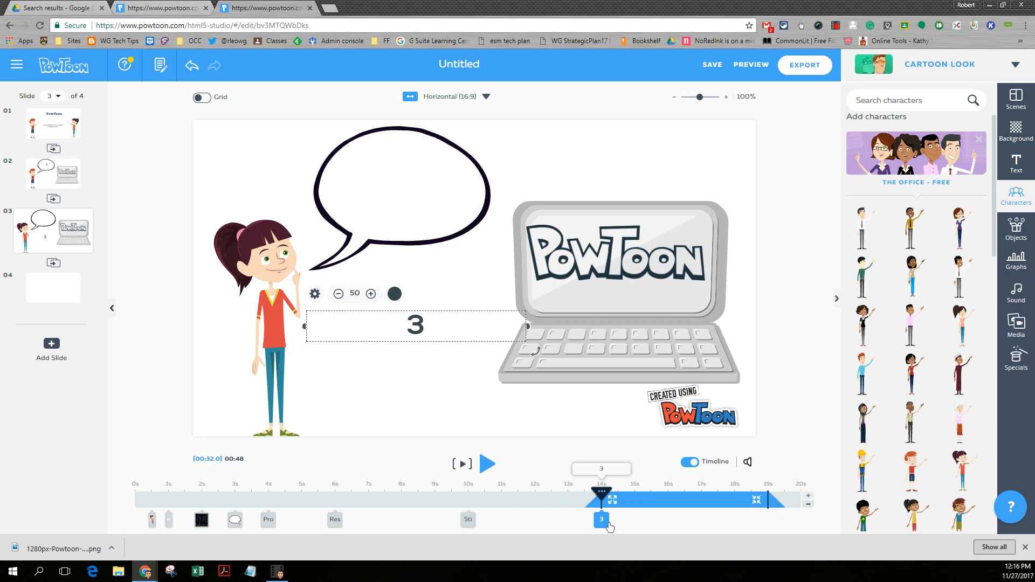
pyautogui.moveTo(416, 323); pyautogui.dragTo(400, 193)
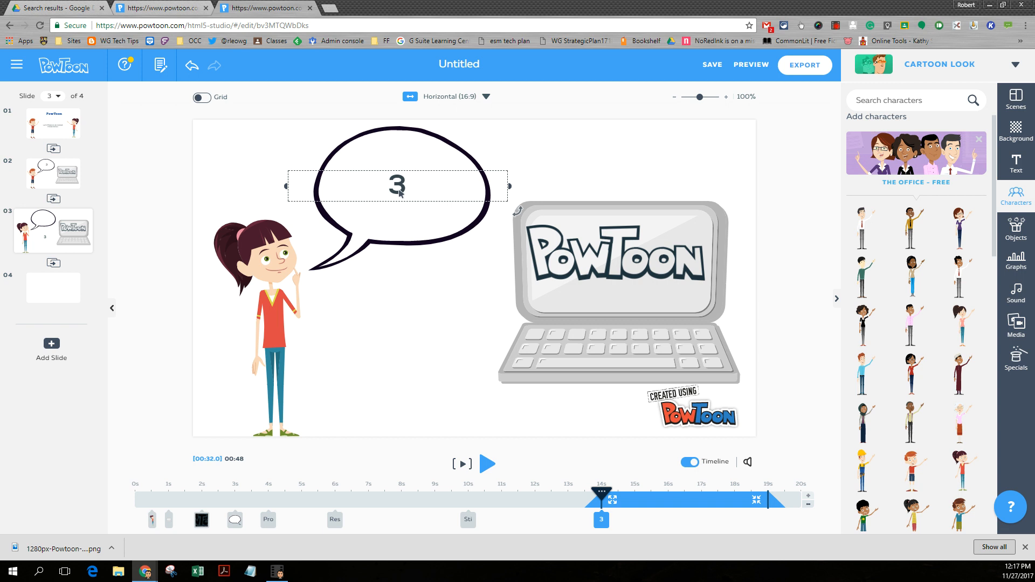
pyautogui.click(399, 186)
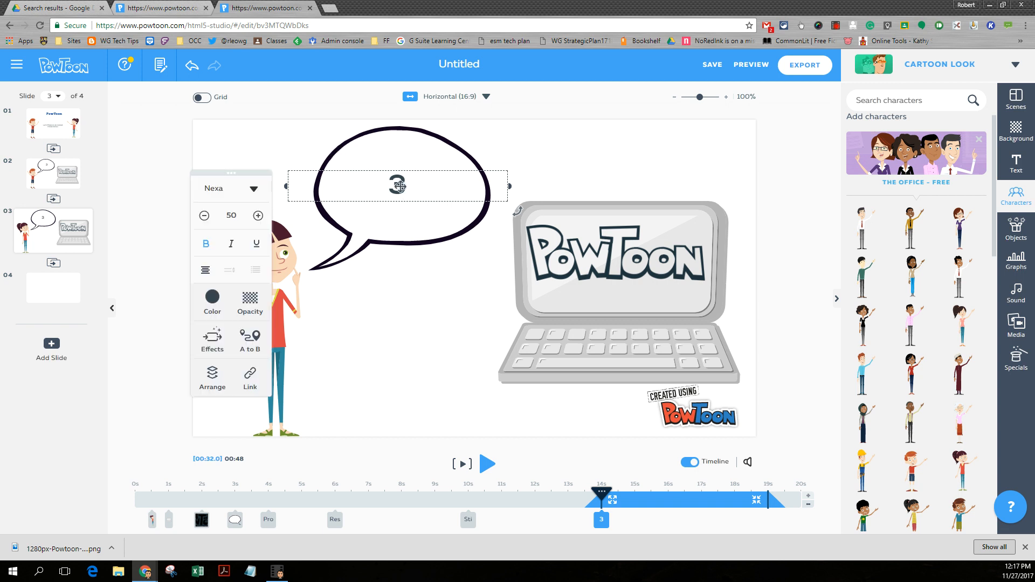
pyautogui.doubleClick(405, 187)
pyautogui.write('Be Creative')
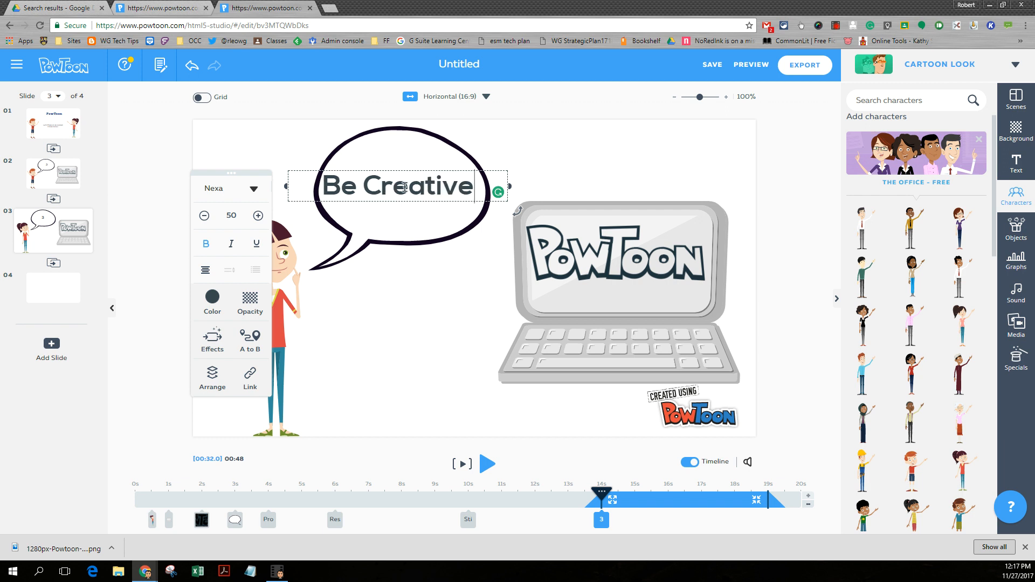
pyautogui.write(' and Have ')
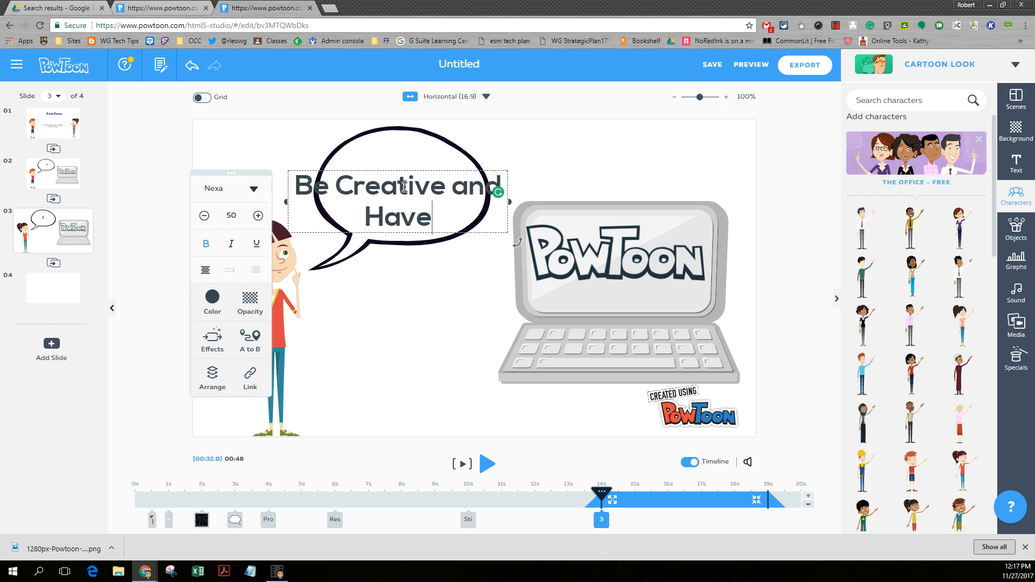
pyautogui.write('Fun')
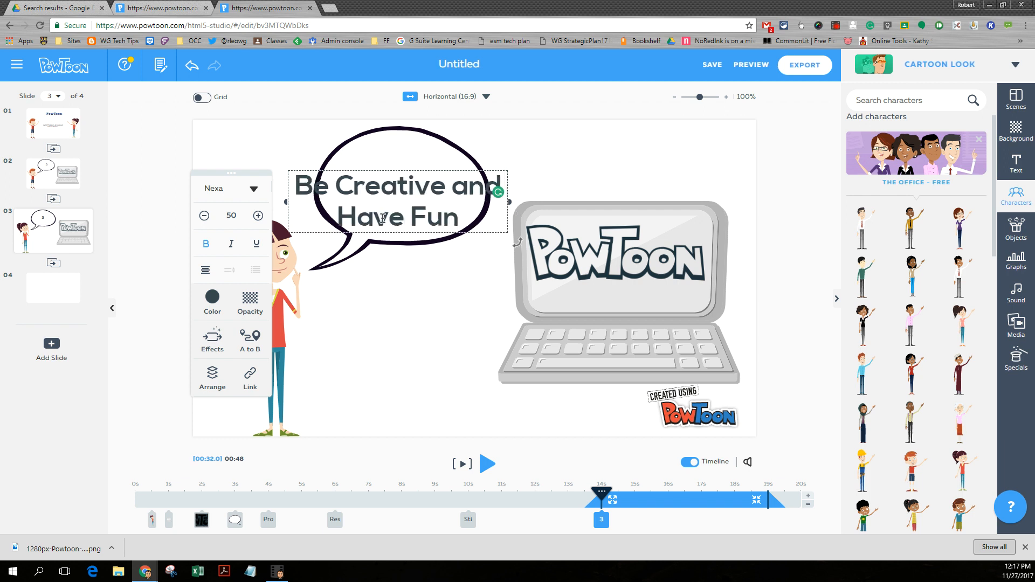
# Step: Reduce the "Be Creative and Have Fun" text to font size 36 and narrow its box to fit inside the speech bubble
pyautogui.click(204, 215)
pyautogui.click(204, 216)
pyautogui.click(204, 216)
pyautogui.click(204, 216)
pyautogui.click(204, 215)
pyautogui.click(204, 216)
pyautogui.click(203, 216)
pyautogui.moveTo(509, 193); pyautogui.dragTo(423, 187)
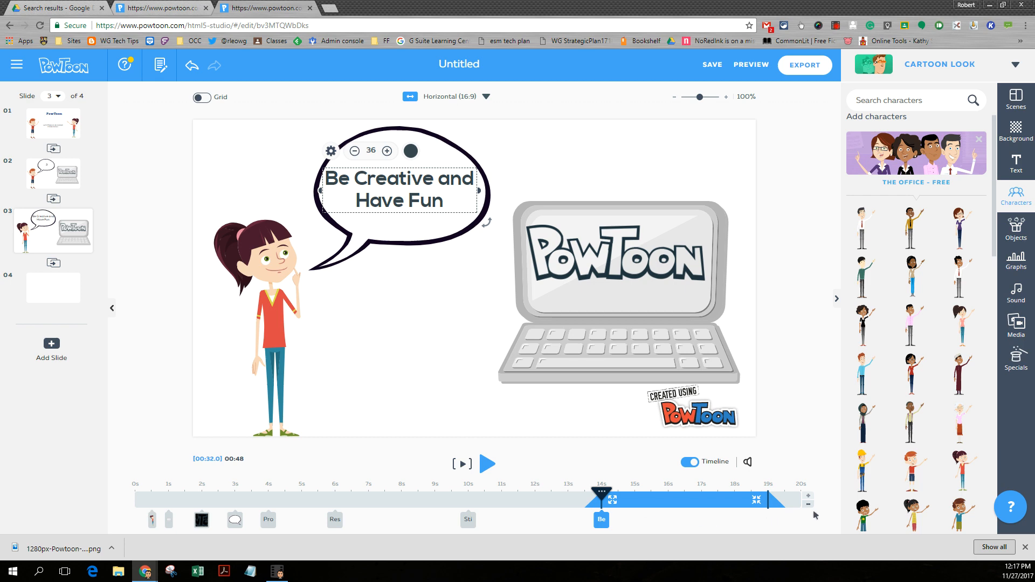
# Step: Shorten the slide's duration to 17 seconds and set the "Be Creative and Have Fun" text to stay on screen until about 16.5 seconds
pyautogui.moveTo(768, 500); pyautogui.dragTo(702, 500)
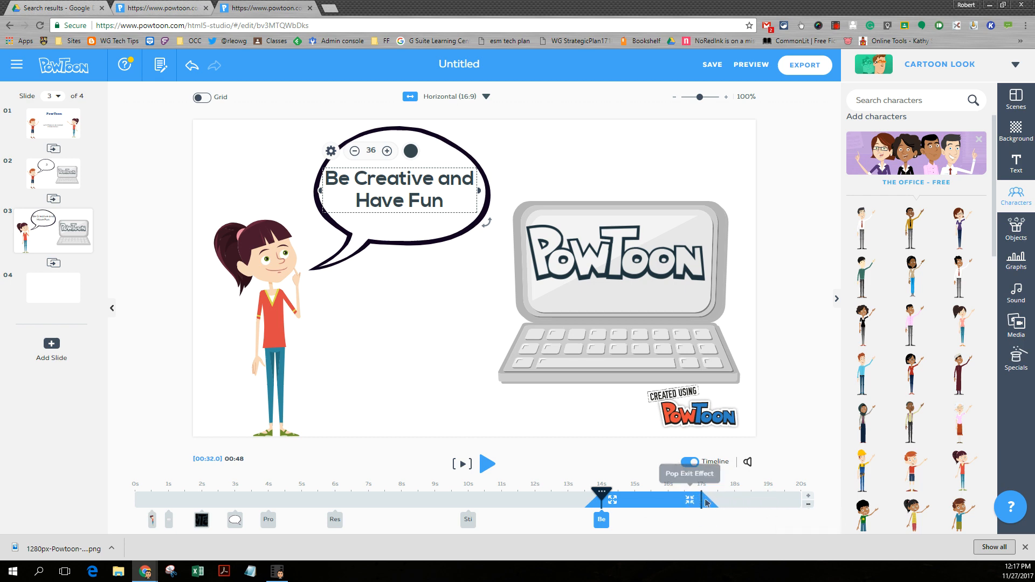
pyautogui.click(808, 504)
pyautogui.click(808, 505)
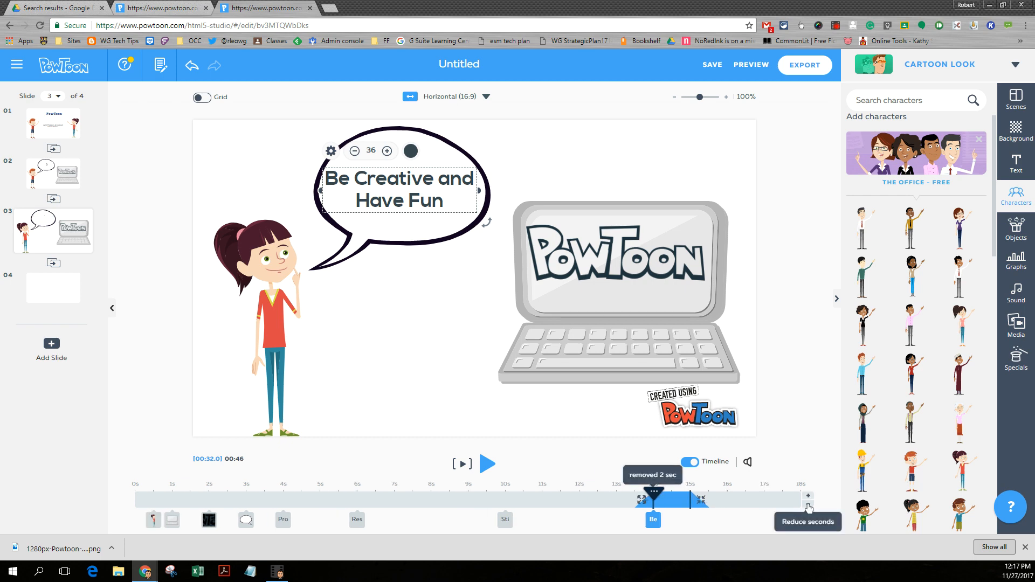
pyautogui.click(809, 505)
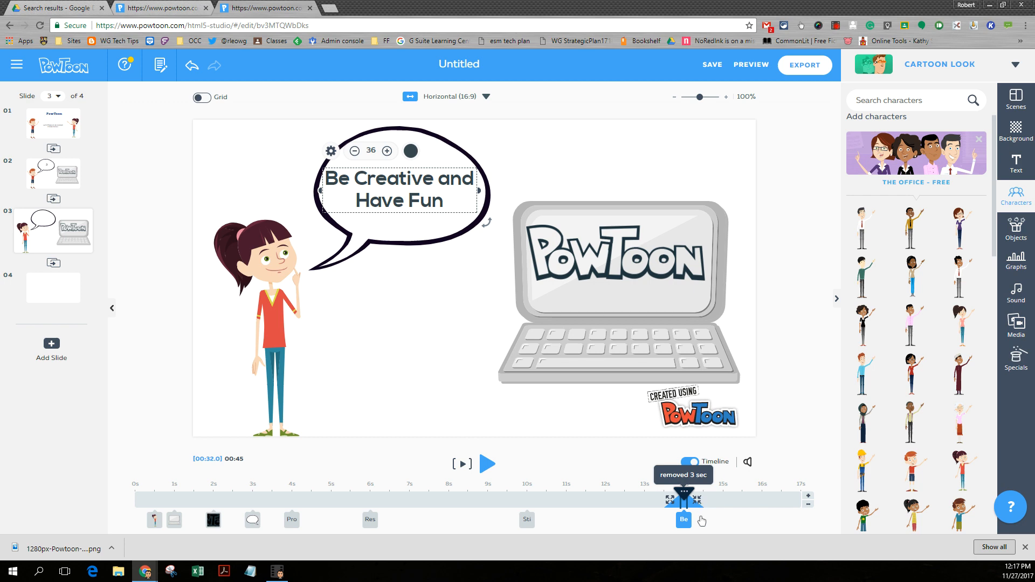
pyautogui.moveTo(691, 508); pyautogui.dragTo(784, 512)
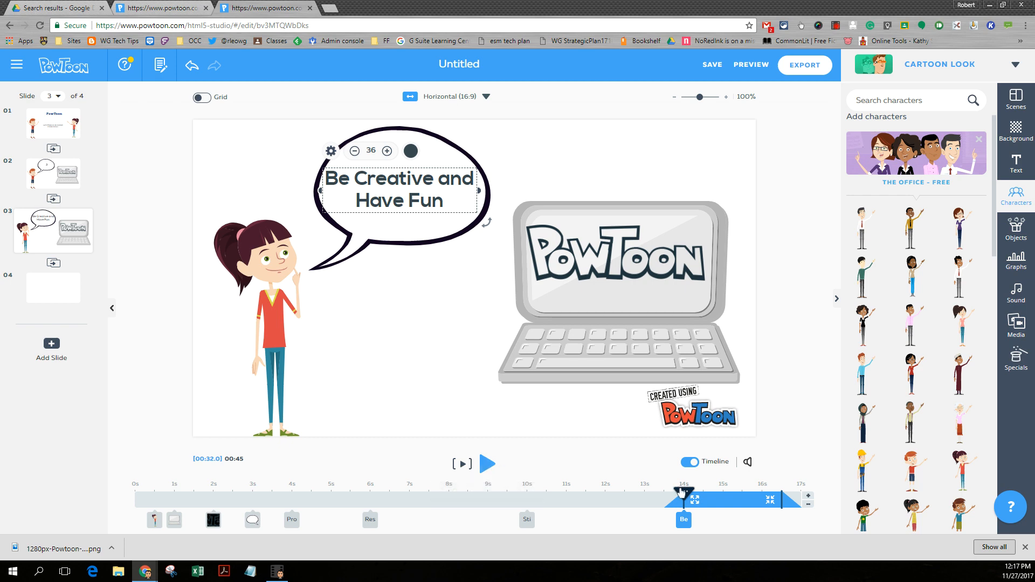
# Step: Play the third slide from its start to check the timing of the character, bubble and texts, and stop playback at its end
pyautogui.click(125, 506)
pyautogui.click(154, 519)
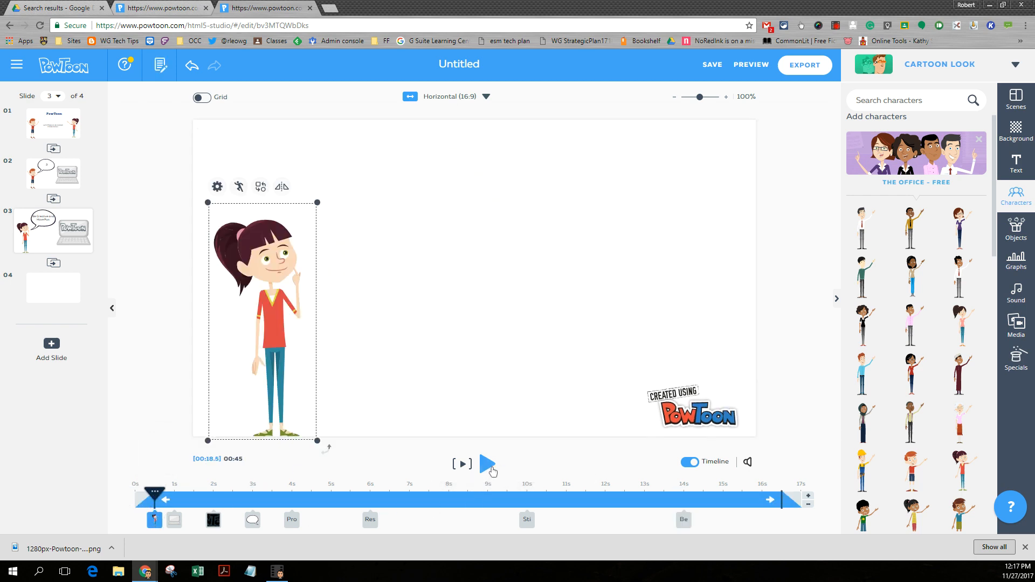
pyautogui.click(491, 466)
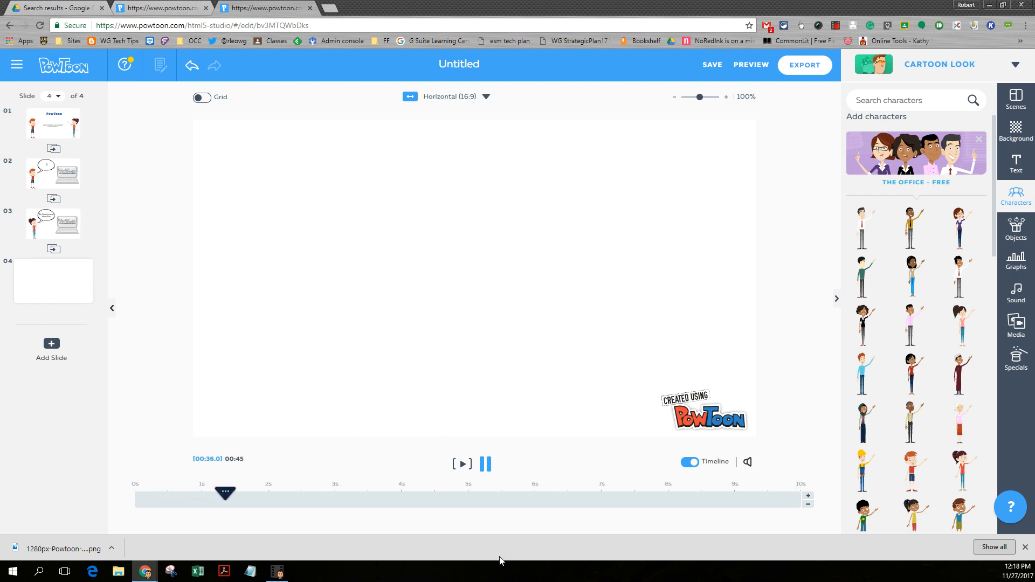
pyautogui.click(480, 464)
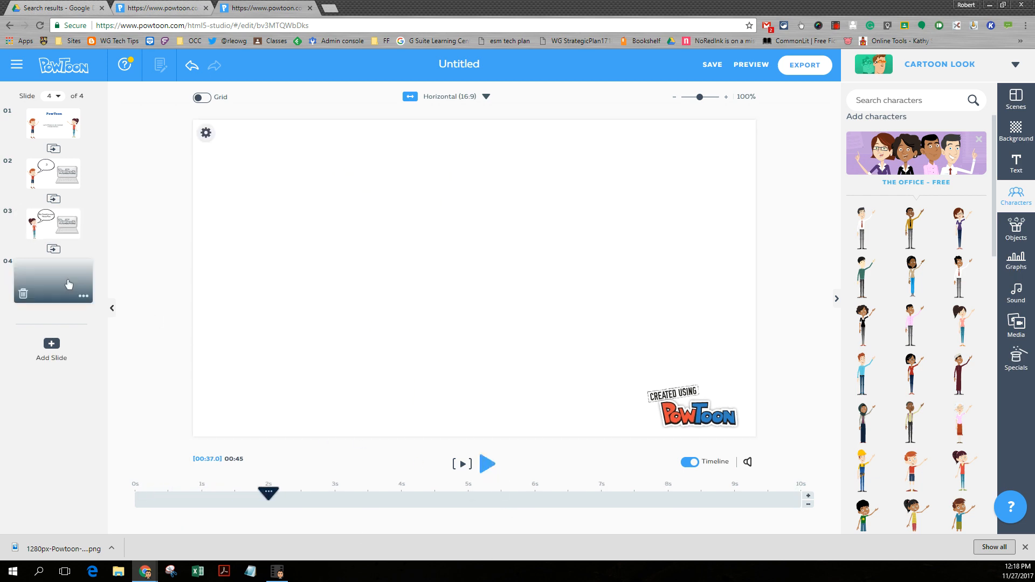
# Step: Delete the blank fourth slide
pyautogui.click(23, 293)
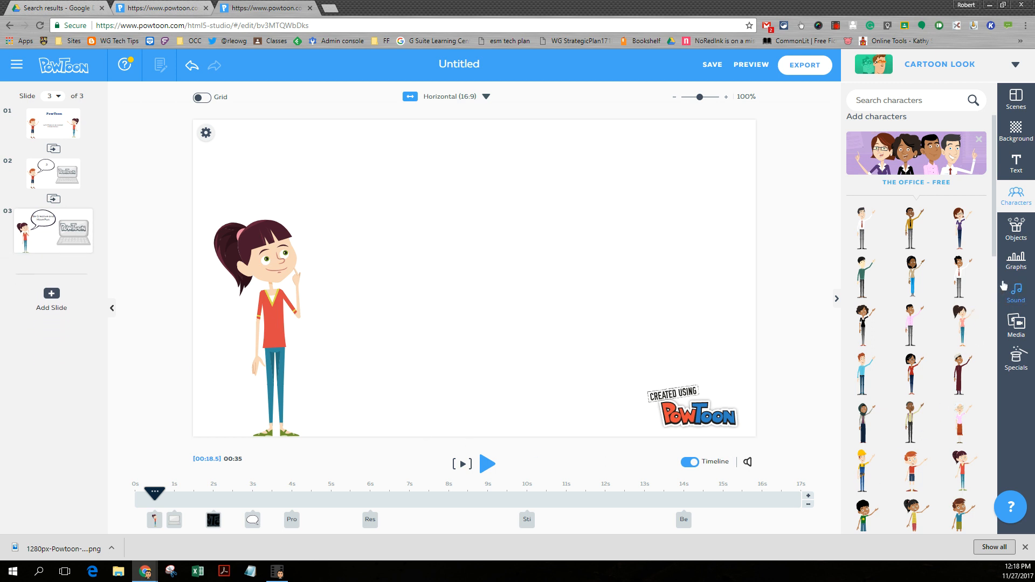
# Step: Look through the plain graphs and preview the "Fire Up" track from the Top Hits soundtracks
pyautogui.click(1018, 260)
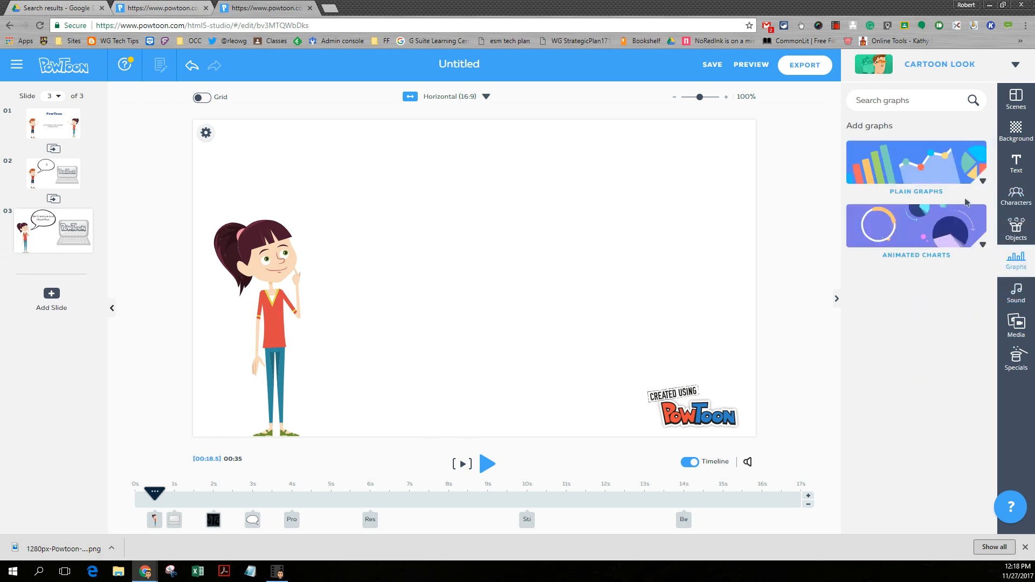
pyautogui.click(924, 171)
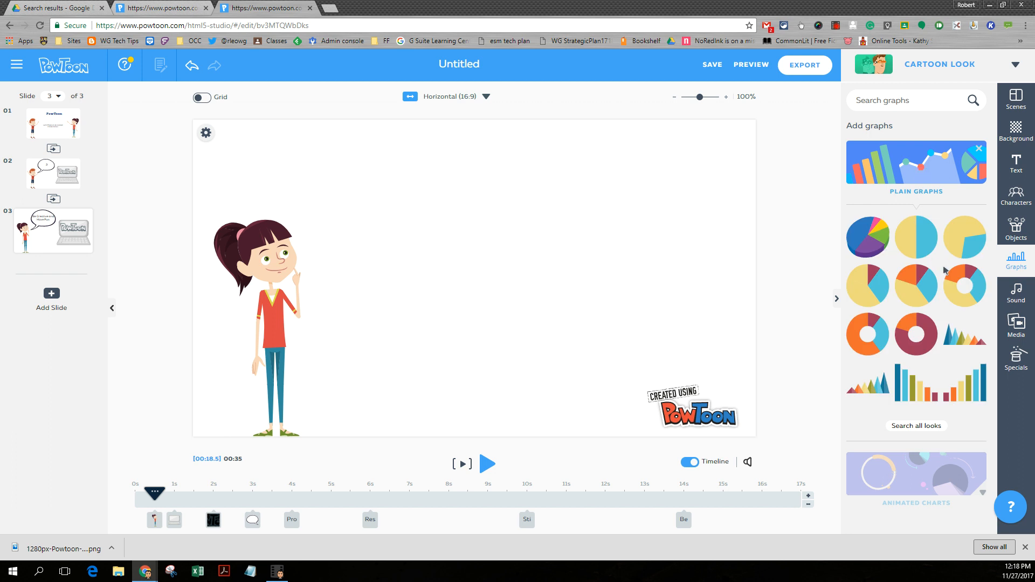
pyautogui.click(1018, 292)
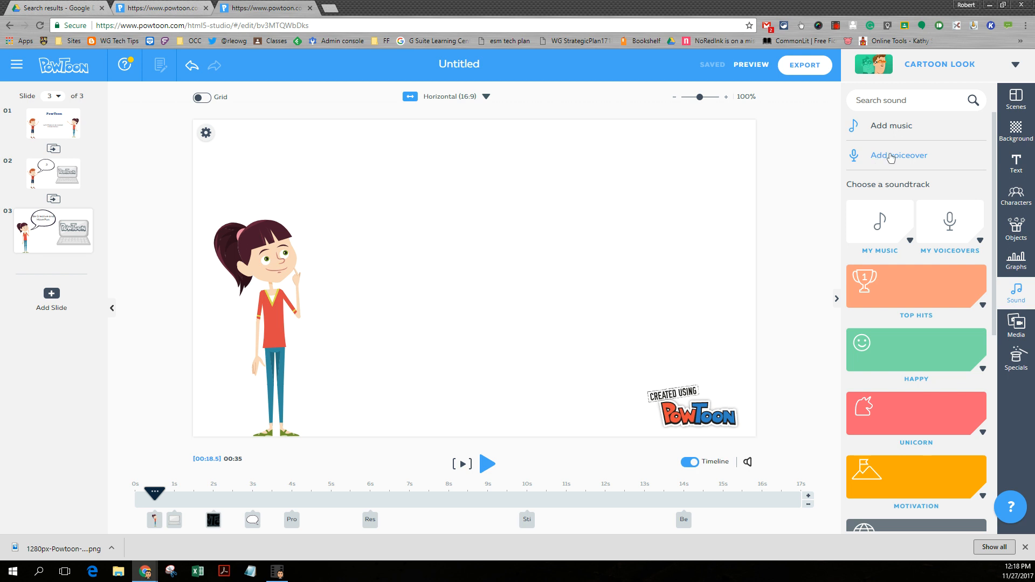
pyautogui.click(887, 289)
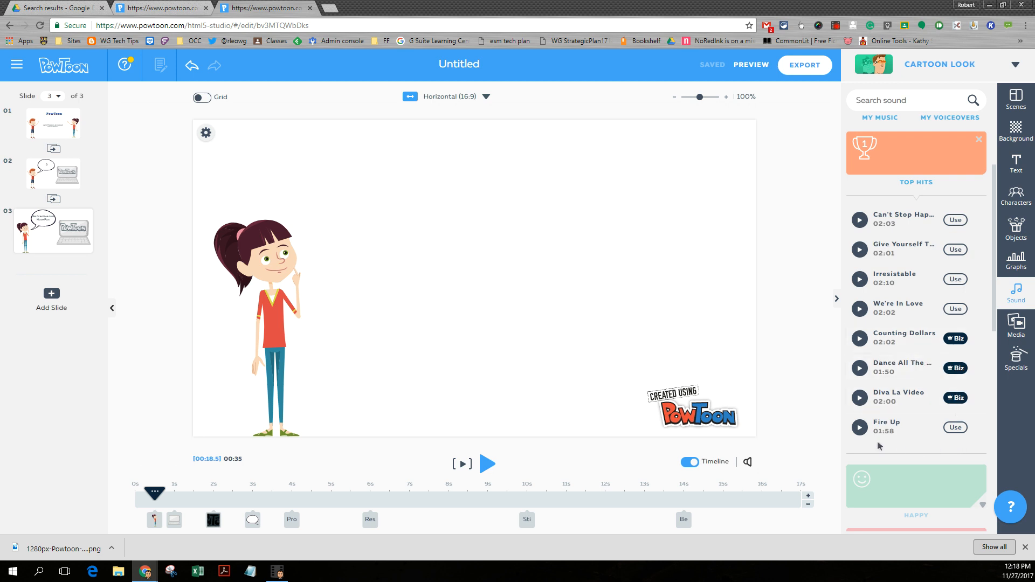
pyautogui.click(860, 428)
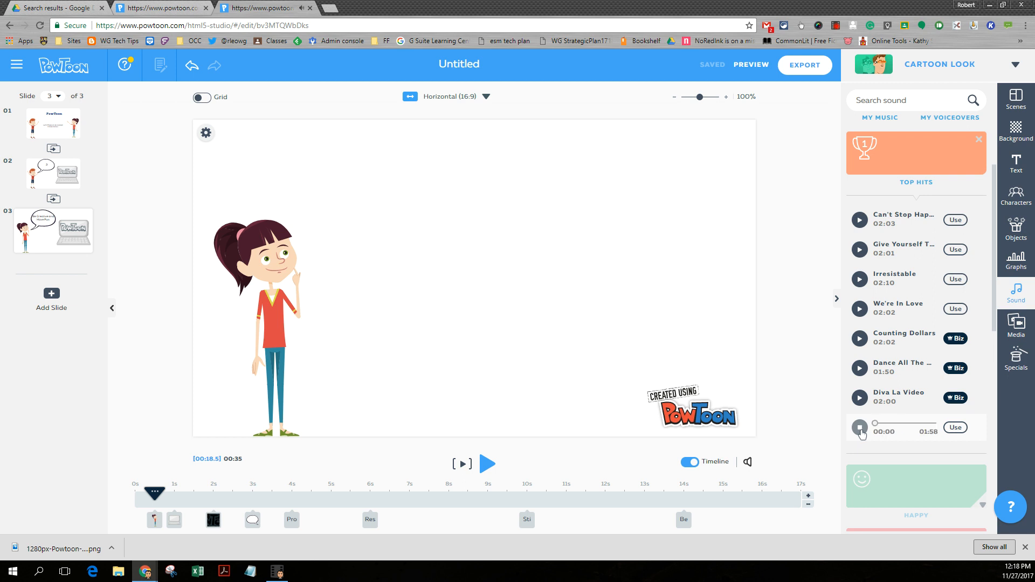
pyautogui.click(861, 432)
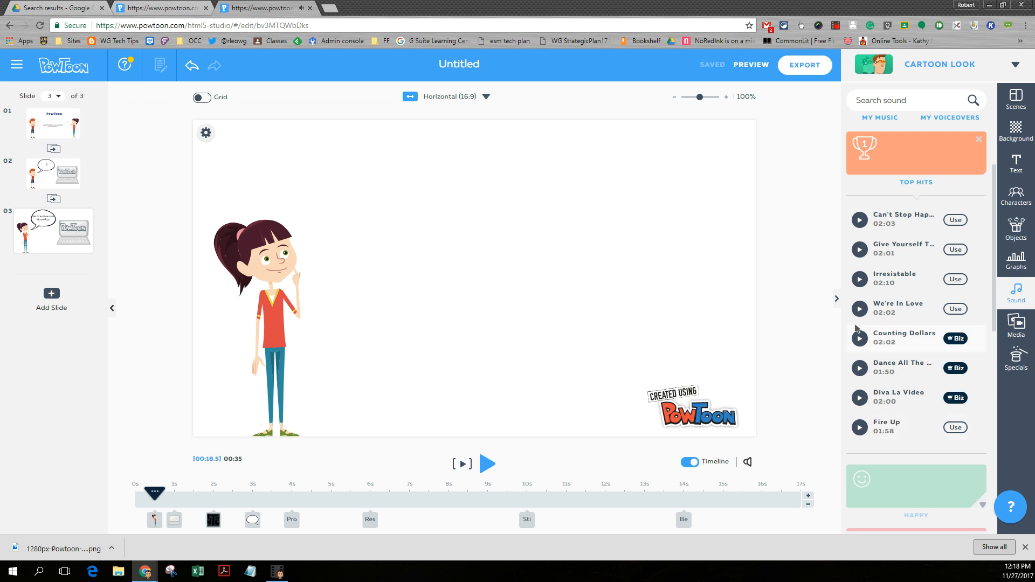
# Step: Browse the Motivation soundtracks and preview several tracks, including "Concept Upgrade"
pyautogui.scroll(-4, 865, 294)
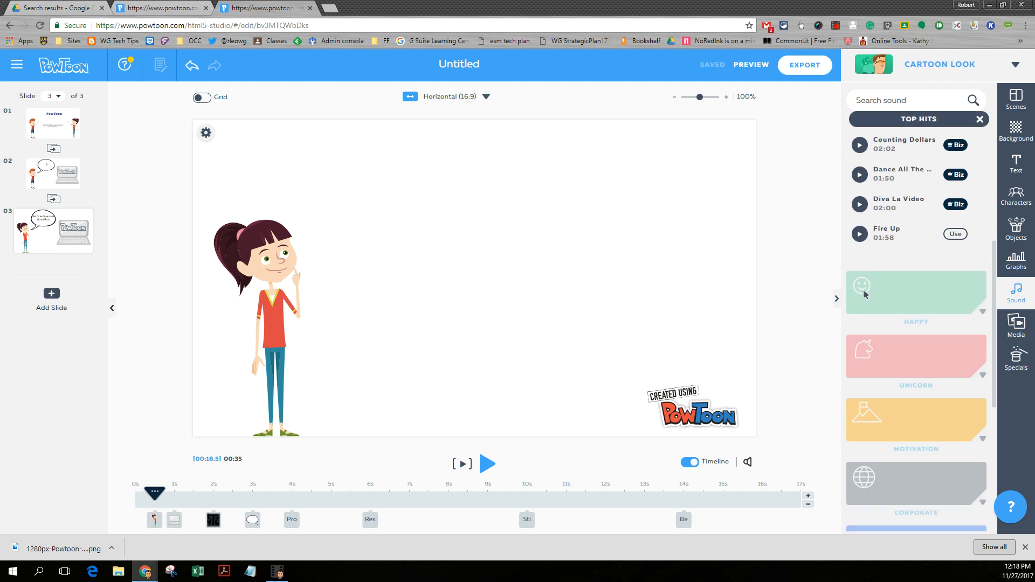
pyautogui.click(924, 417)
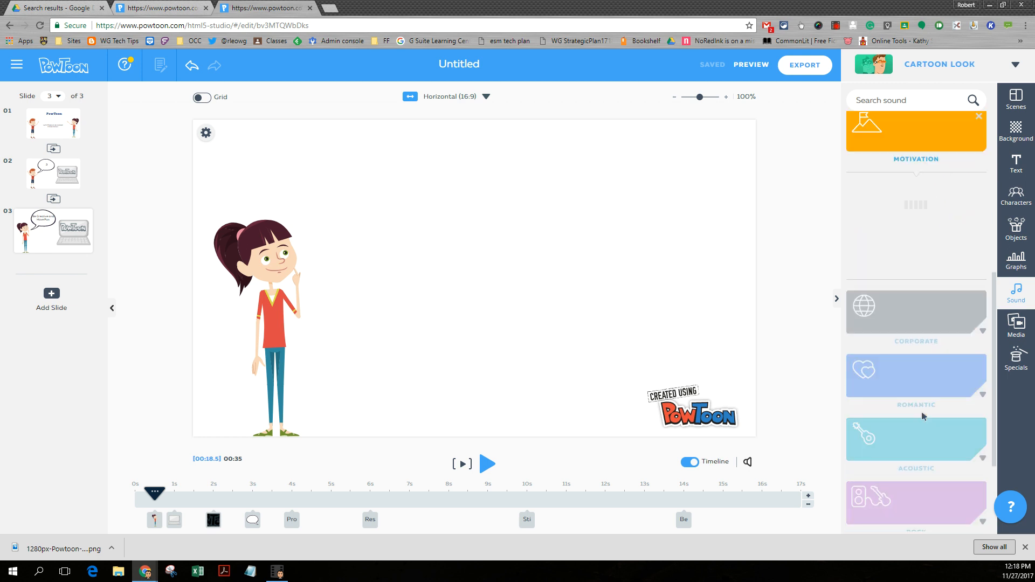
pyautogui.click(859, 254)
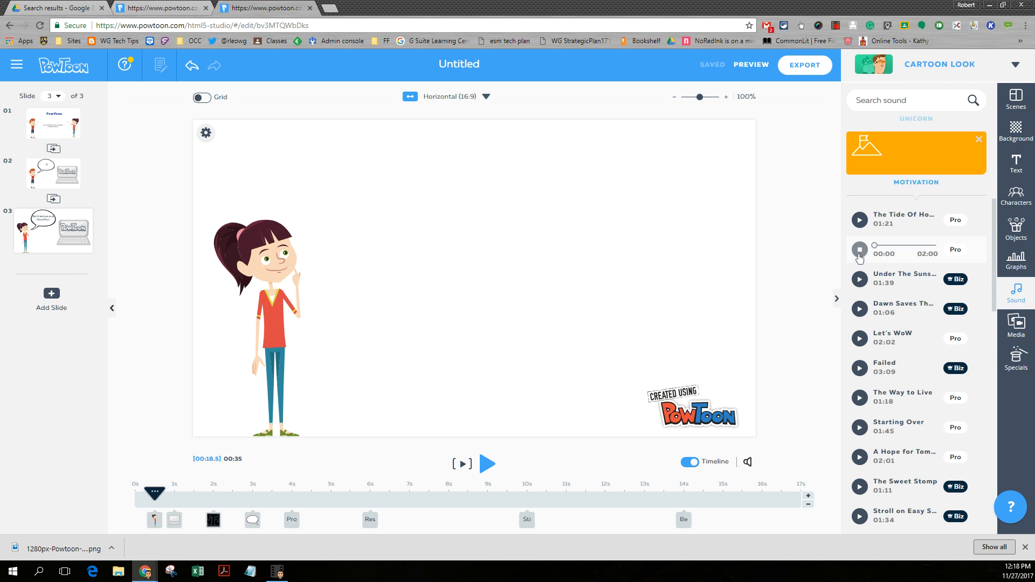
pyautogui.scroll(-4, 873, 385)
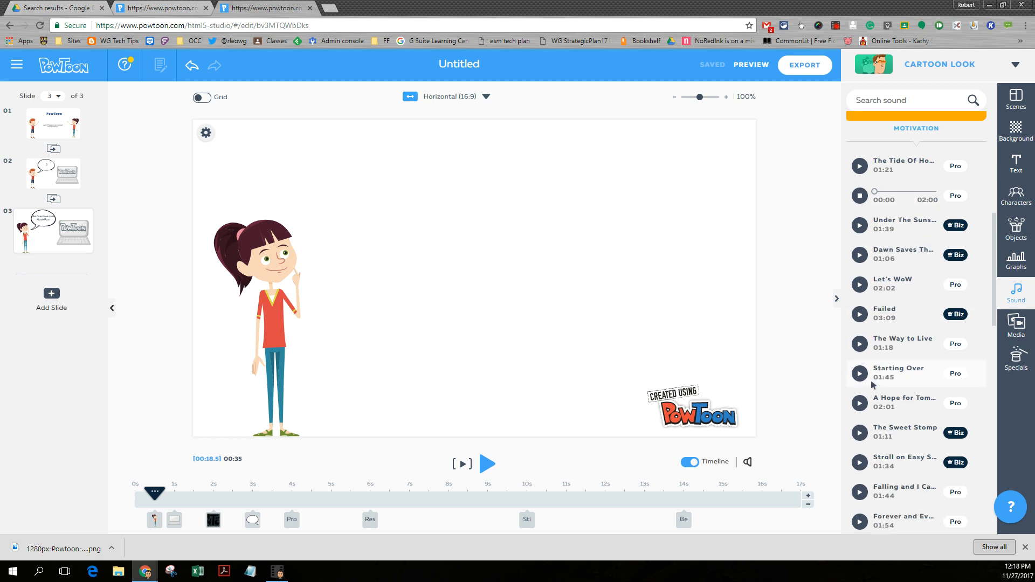
pyautogui.scroll(7, 872, 385)
pyautogui.scroll(-10, 873, 384)
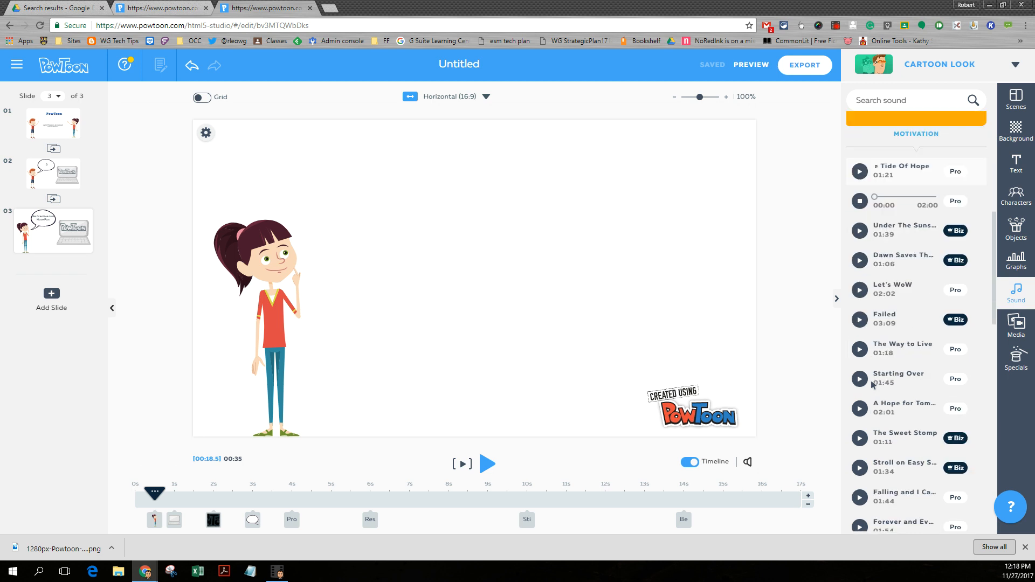
pyautogui.click(862, 293)
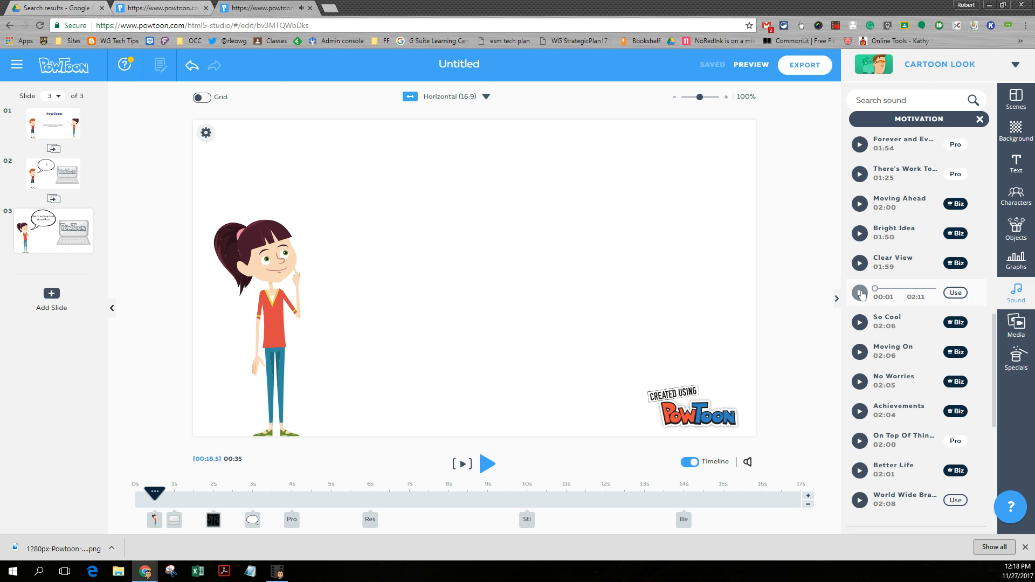
pyautogui.click(861, 294)
# Step: Add the Motivation track "World Wide Brand" as the Powtoon's soundtrack and play part of the third slide to check it
pyautogui.click(860, 501)
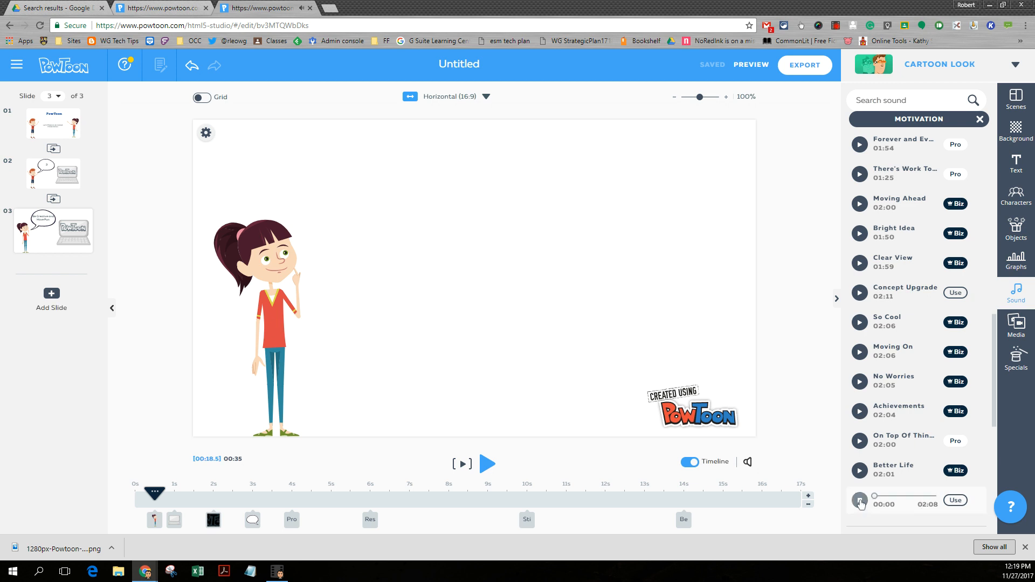
pyautogui.click(955, 501)
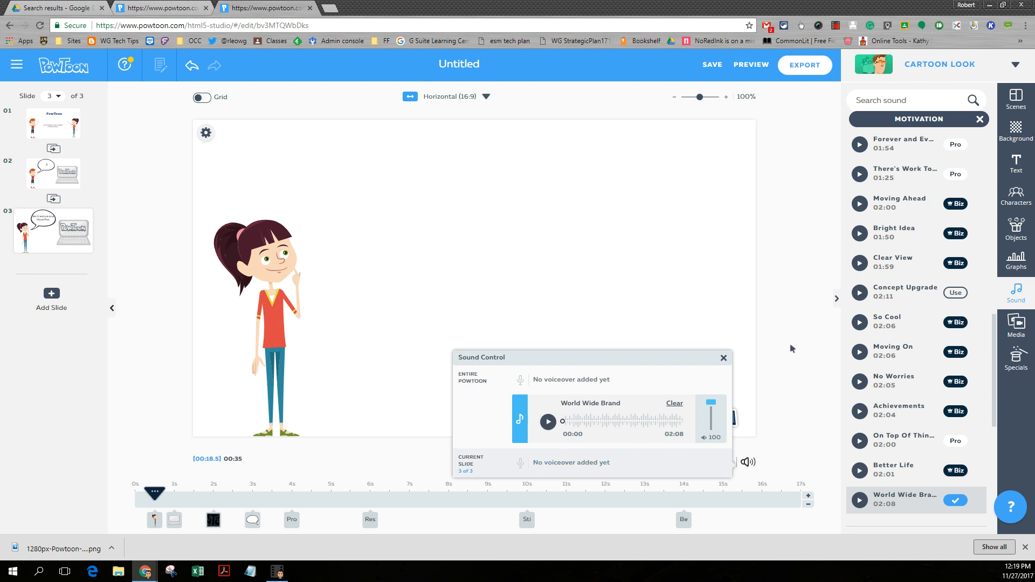
pyautogui.click(724, 358)
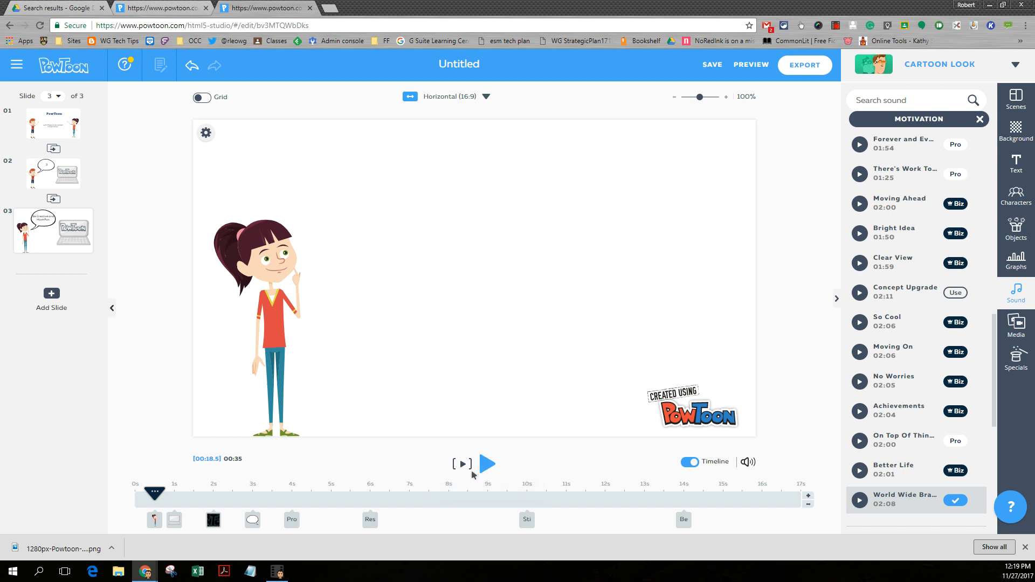
pyautogui.click(487, 465)
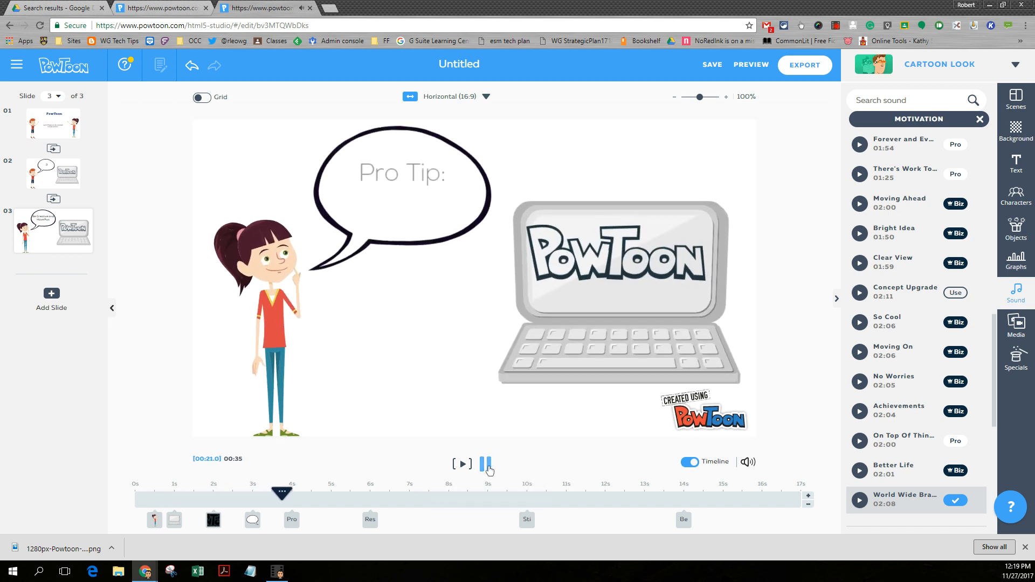
pyautogui.click(489, 467)
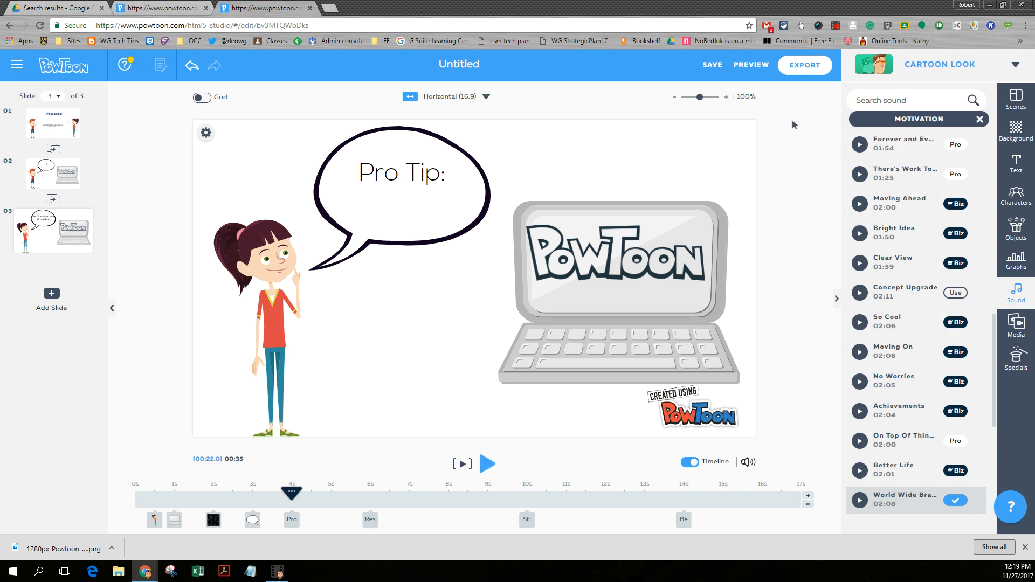
# Step: Start exporting to a personal Powtoon player page, titled "Demo PowToon: How To" with the description "How to make a PowToon"
pyautogui.click(805, 66)
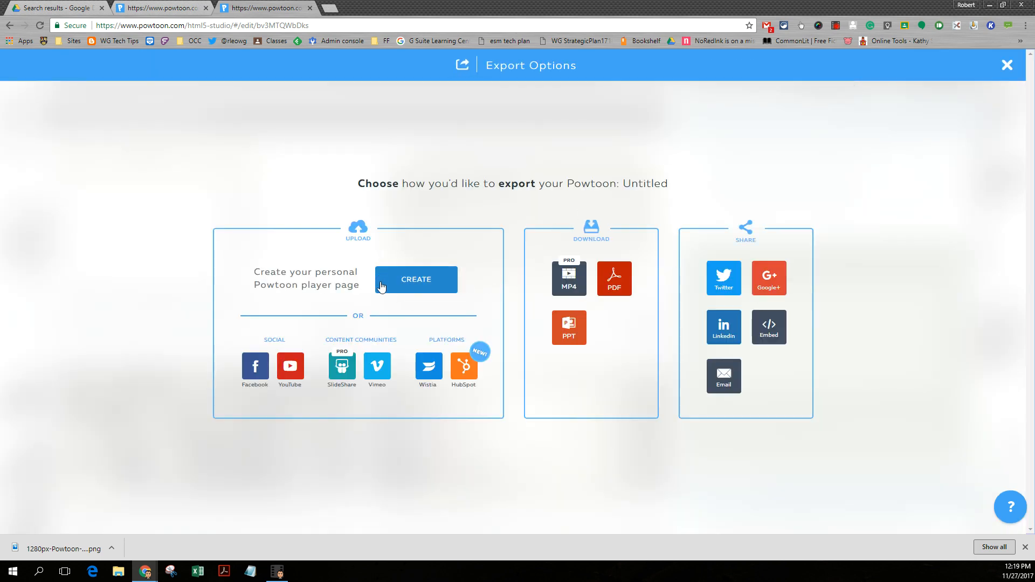
pyautogui.click(414, 282)
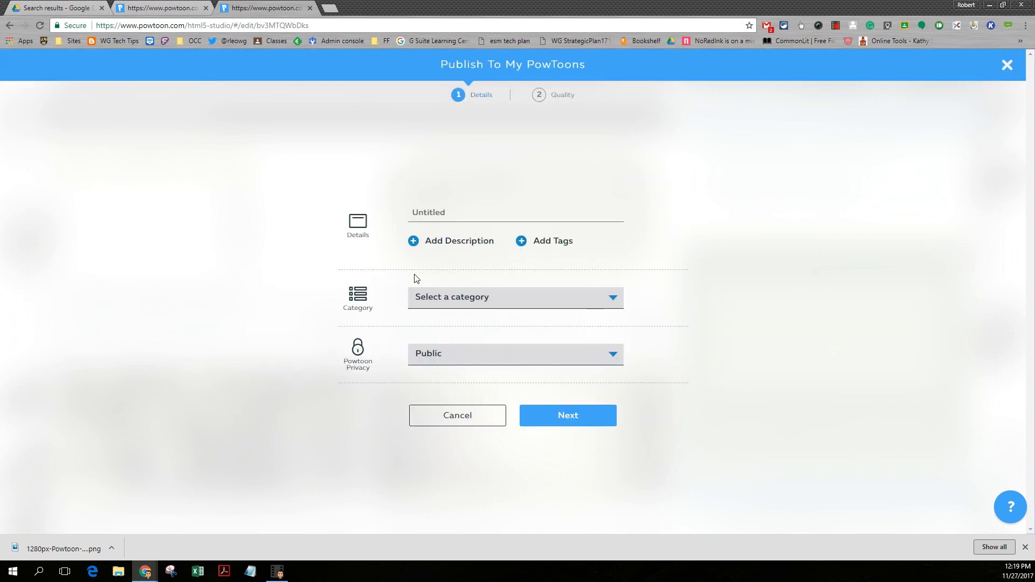
pyautogui.click(451, 215)
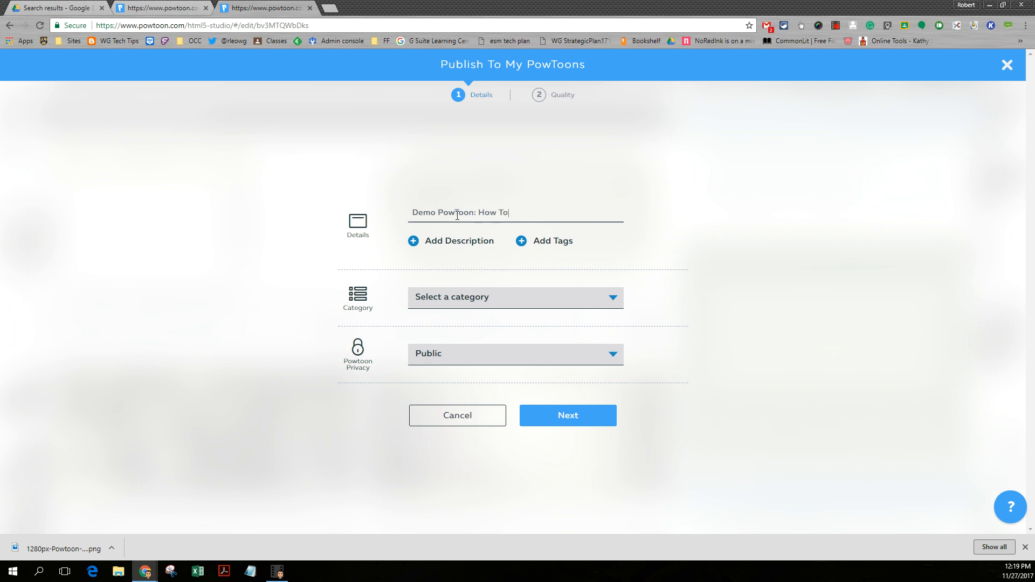
pyautogui.click(413, 241)
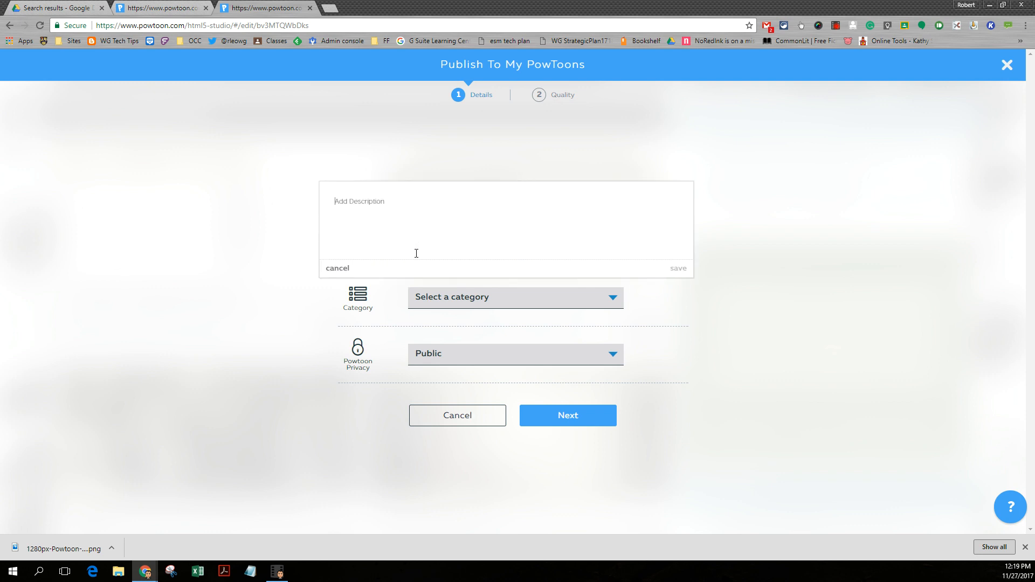
pyautogui.write('How to make a PowToon')
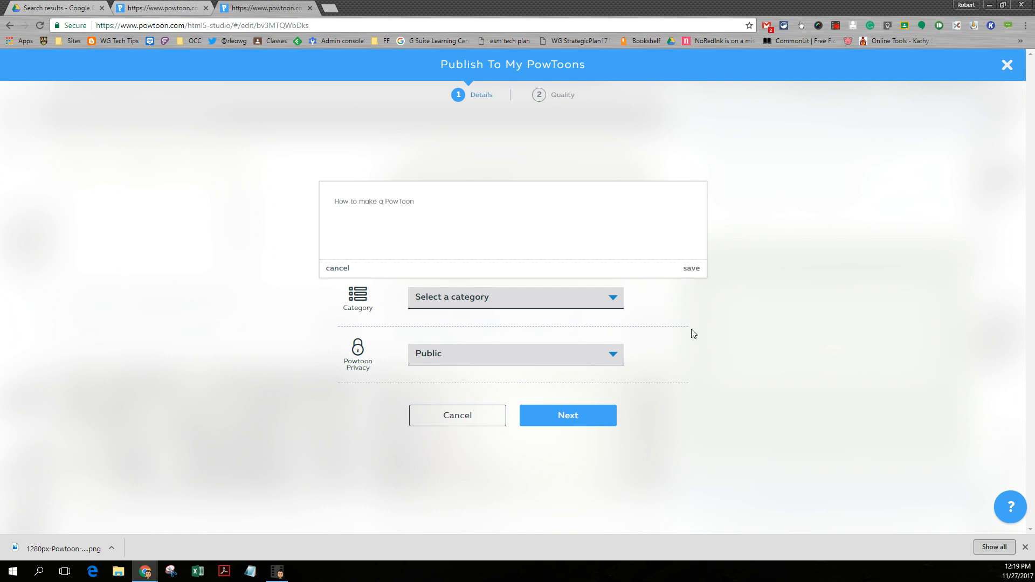
pyautogui.click(691, 269)
# Step: Set the category to Education and export the Powtoon as Public, with branding shown, in Standard 480p quality
pyautogui.click(612, 313)
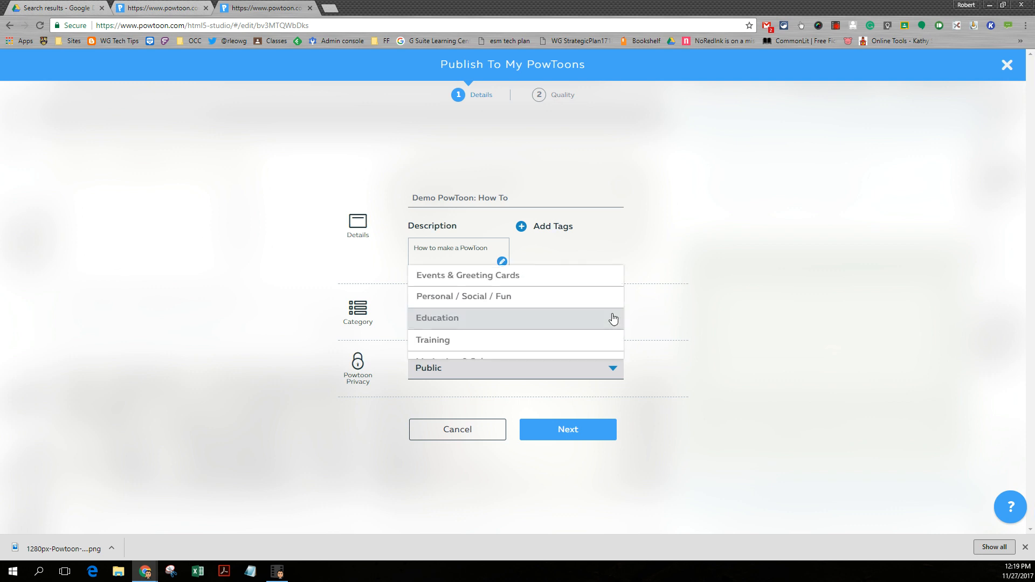
pyautogui.click(445, 303)
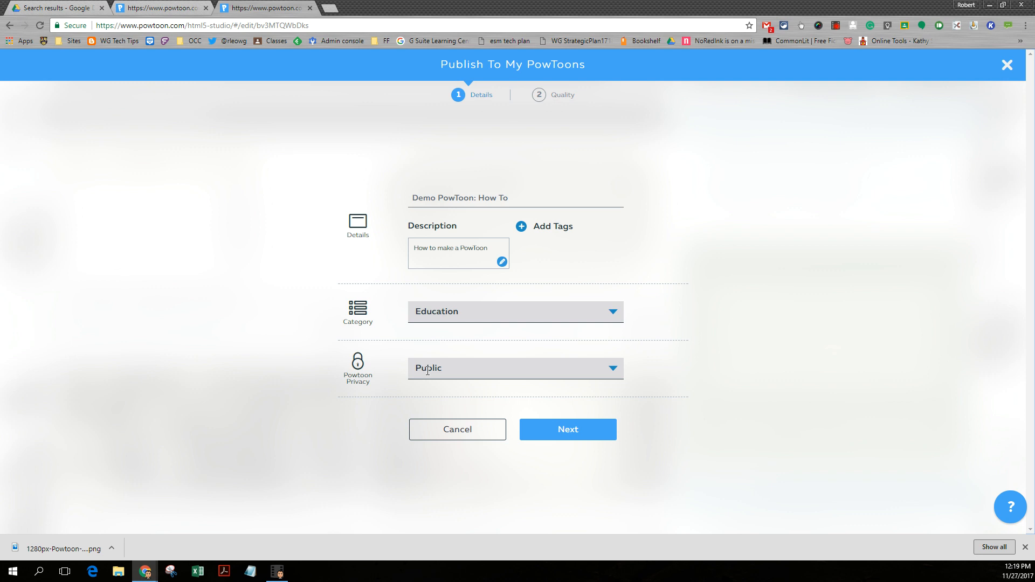
pyautogui.click(547, 432)
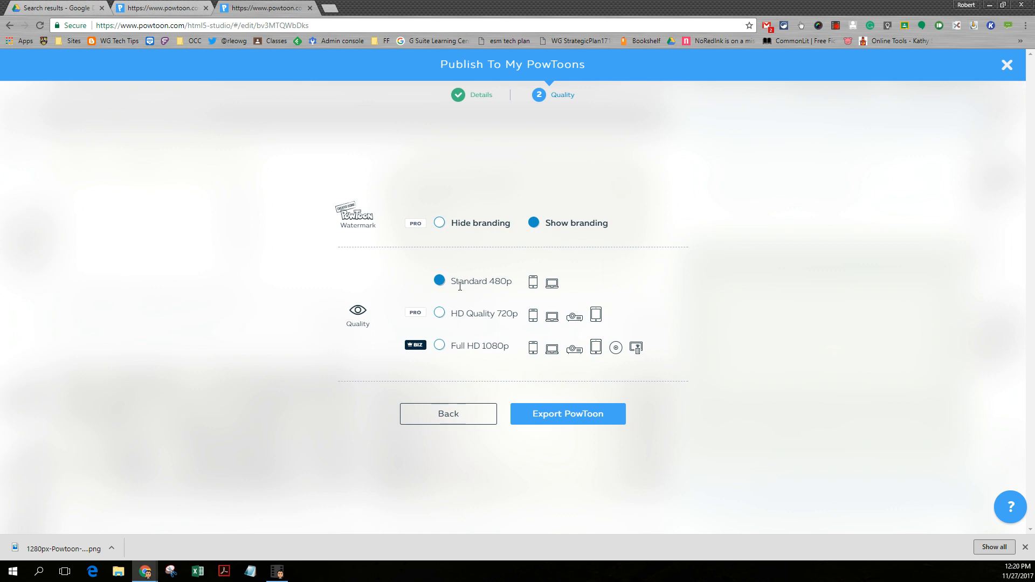
pyautogui.click(558, 421)
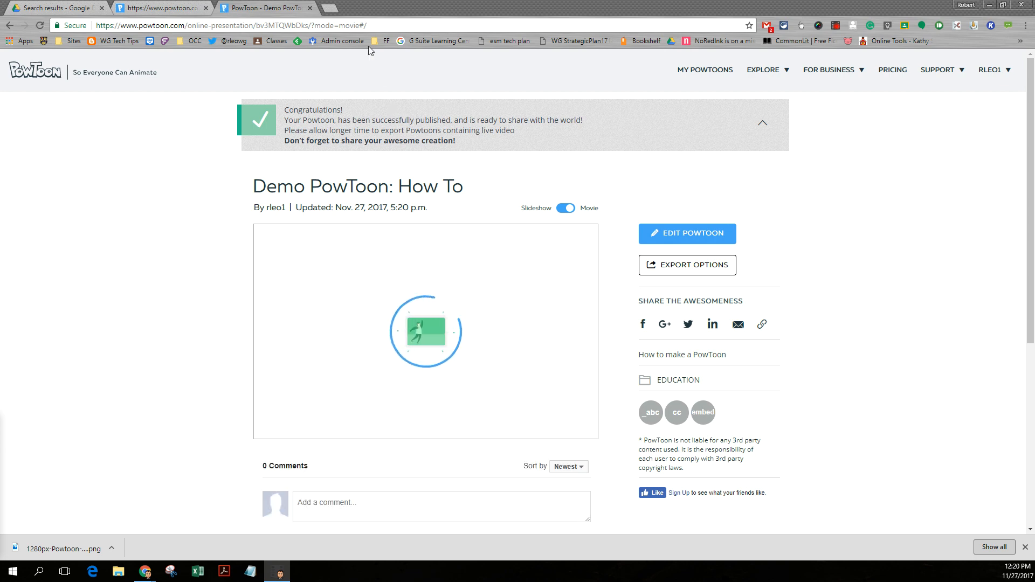
# Step: Play the published Powtoon to its end and select its page address for sharing
pyautogui.moveTo(127, 27); pyautogui.dragTo(378, 38)
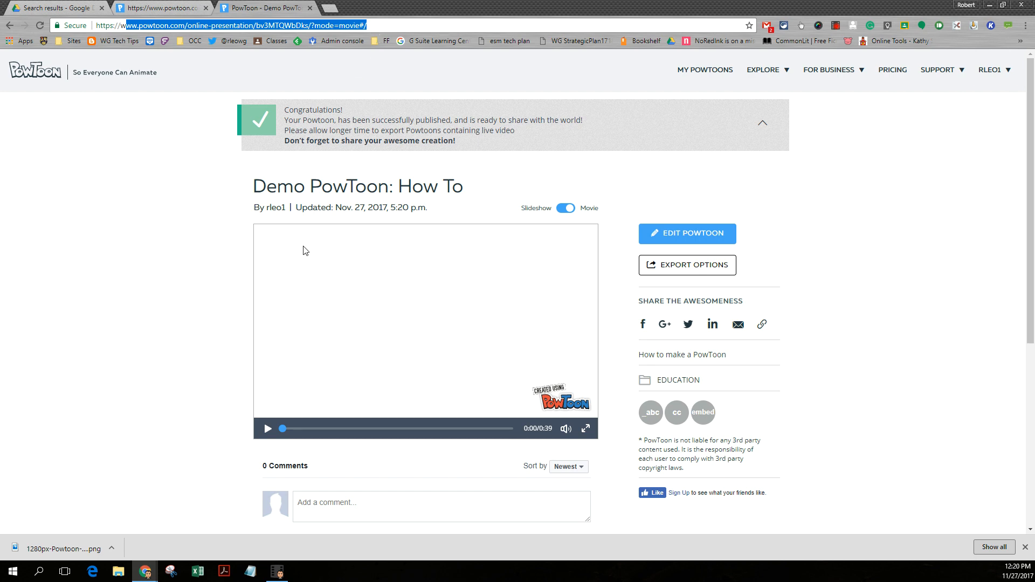
pyautogui.click(268, 430)
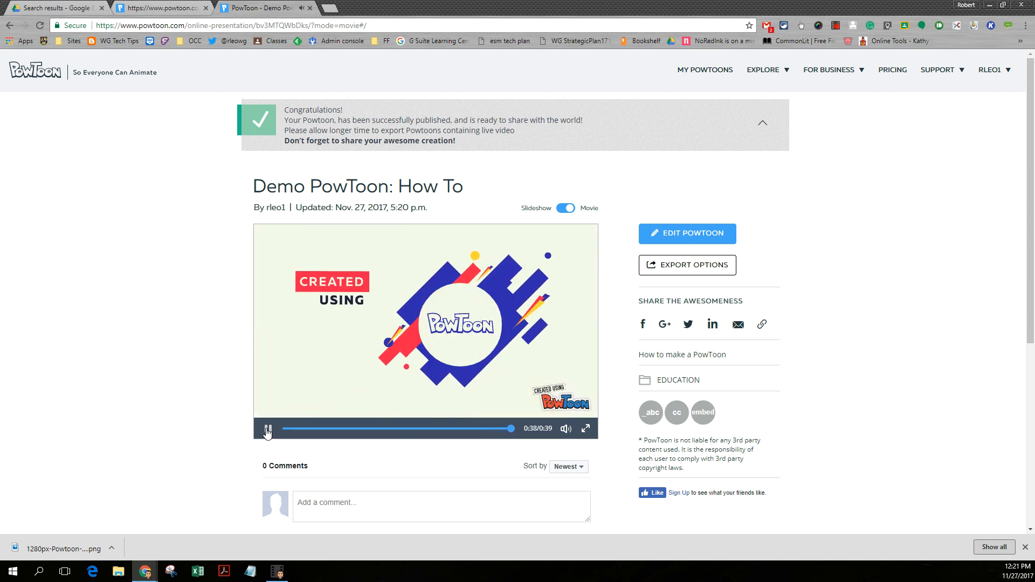
pyautogui.click(371, 25)
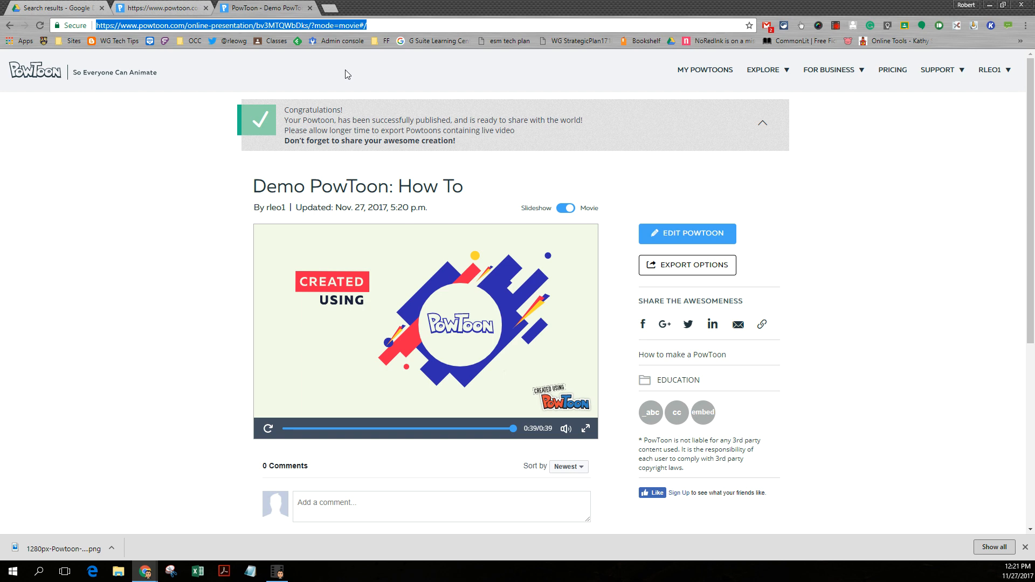
pyautogui.click(167, 10)
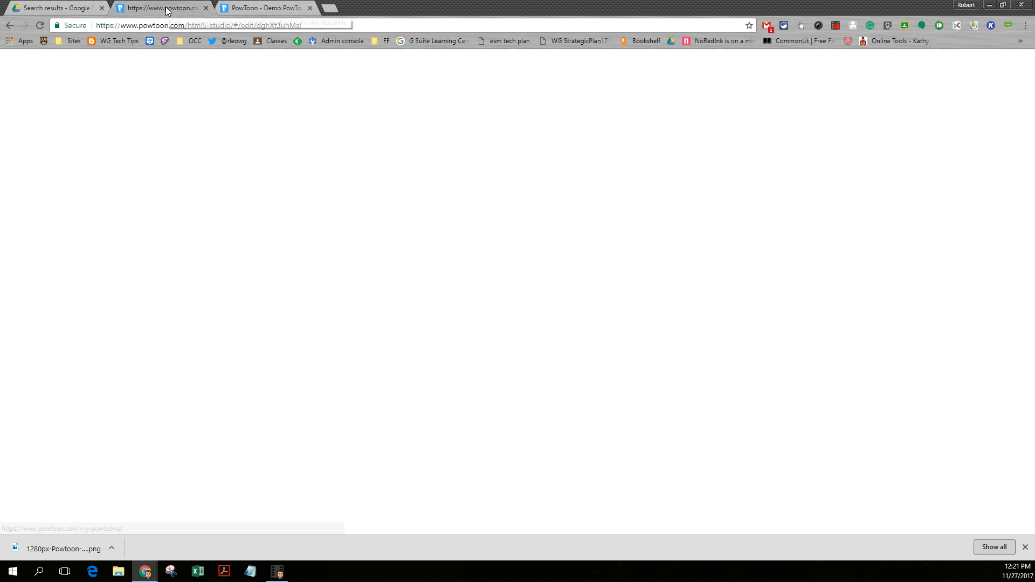
pyautogui.click(266, 7)
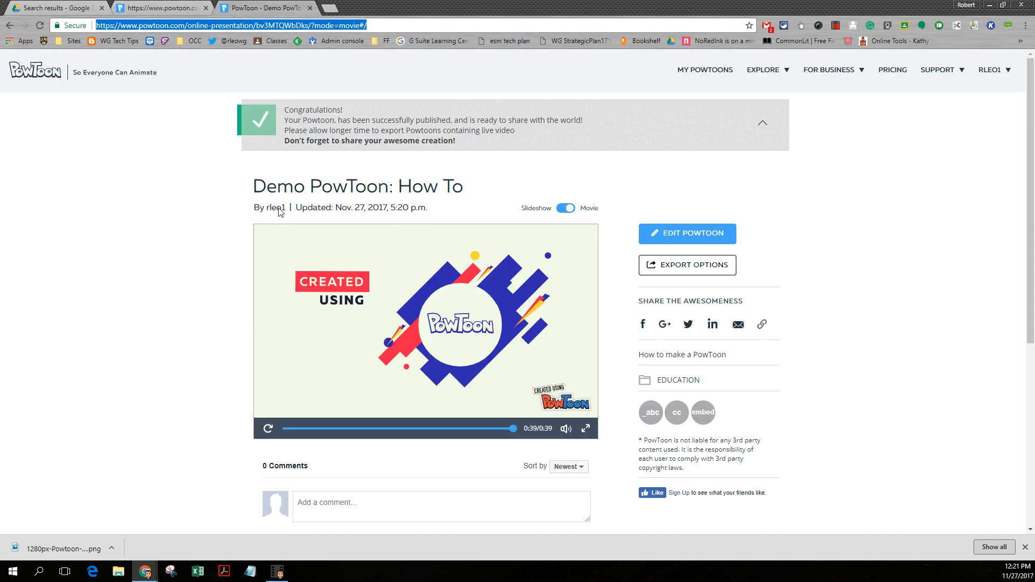
# Step: Open the My Powtoons overview and examine the additional options for "Demo PowToon: How To" and the list of projects
pyautogui.click(707, 73)
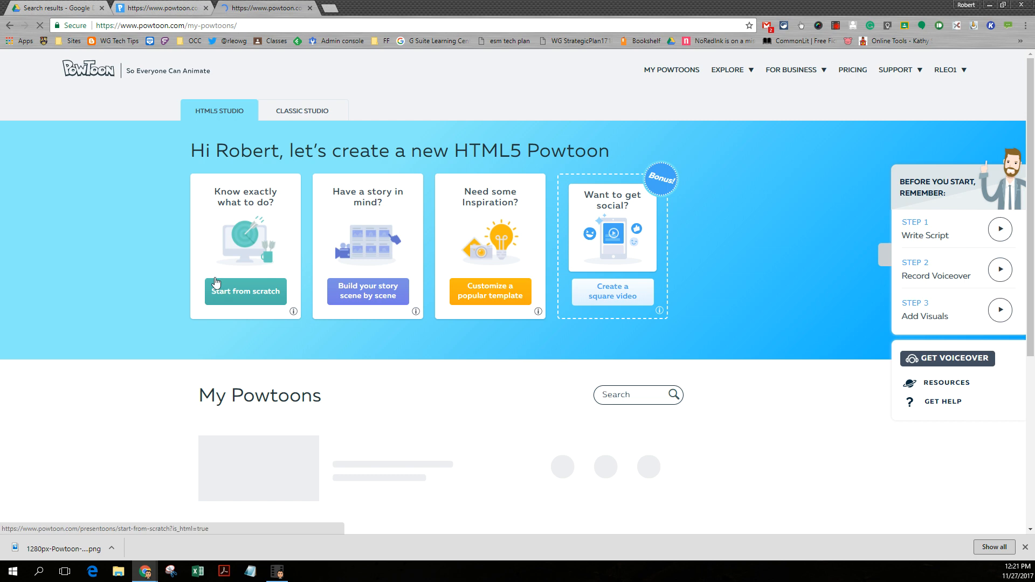
pyautogui.scroll(-2, 215, 282)
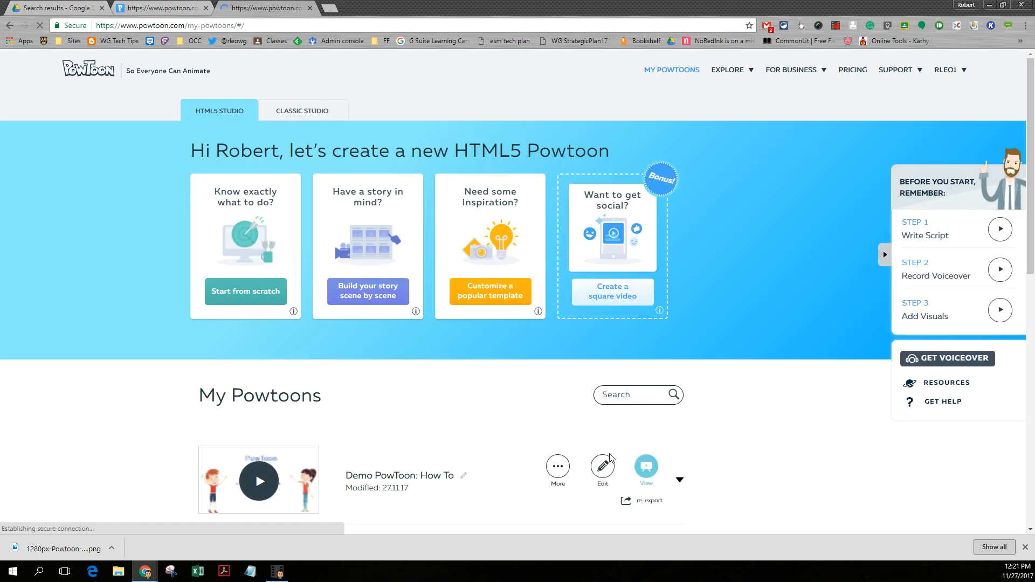
pyautogui.scroll(-2, 610, 458)
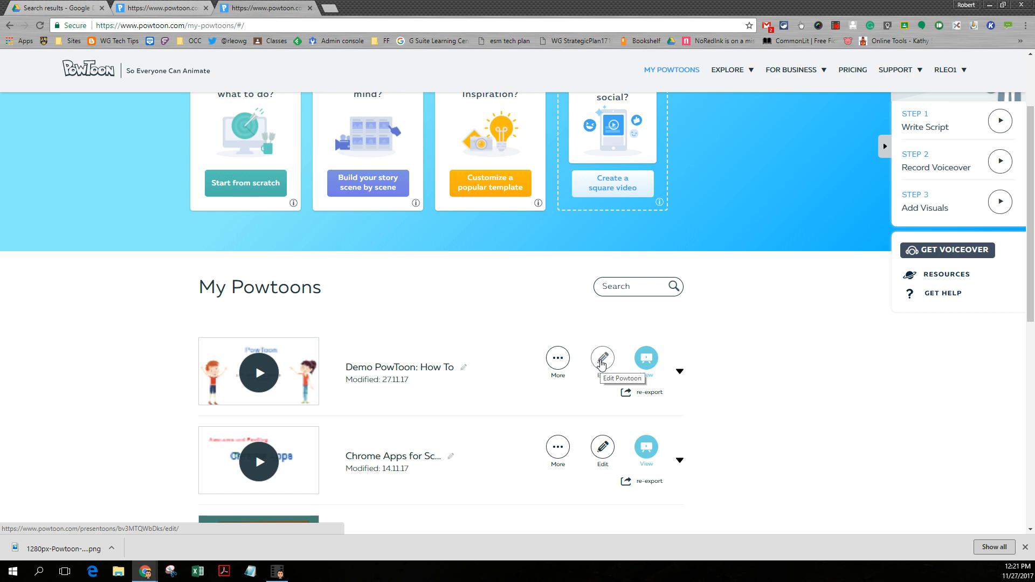
pyautogui.click(559, 358)
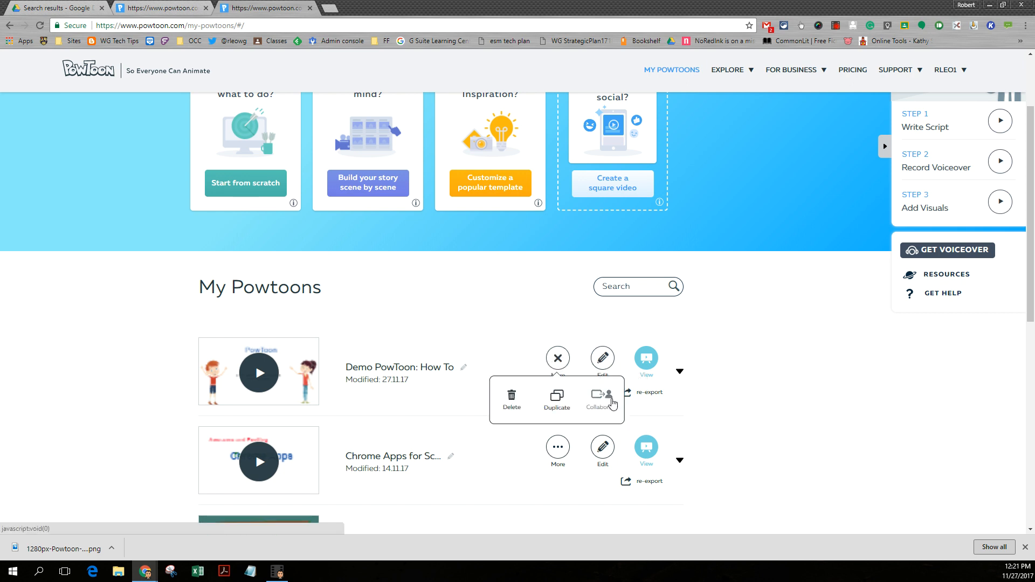
pyautogui.scroll(-4, 823, 379)
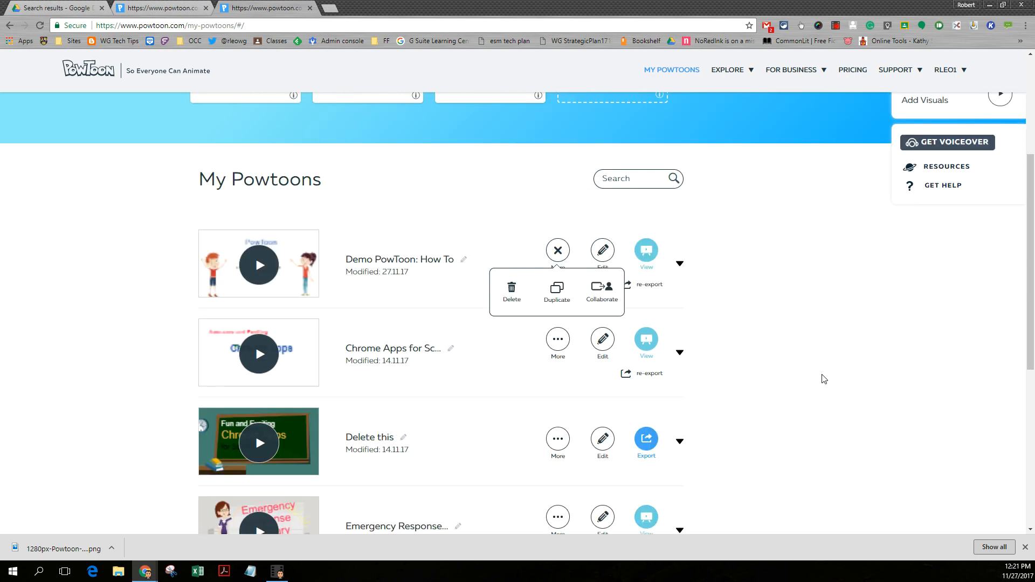
pyautogui.scroll(5, 823, 379)
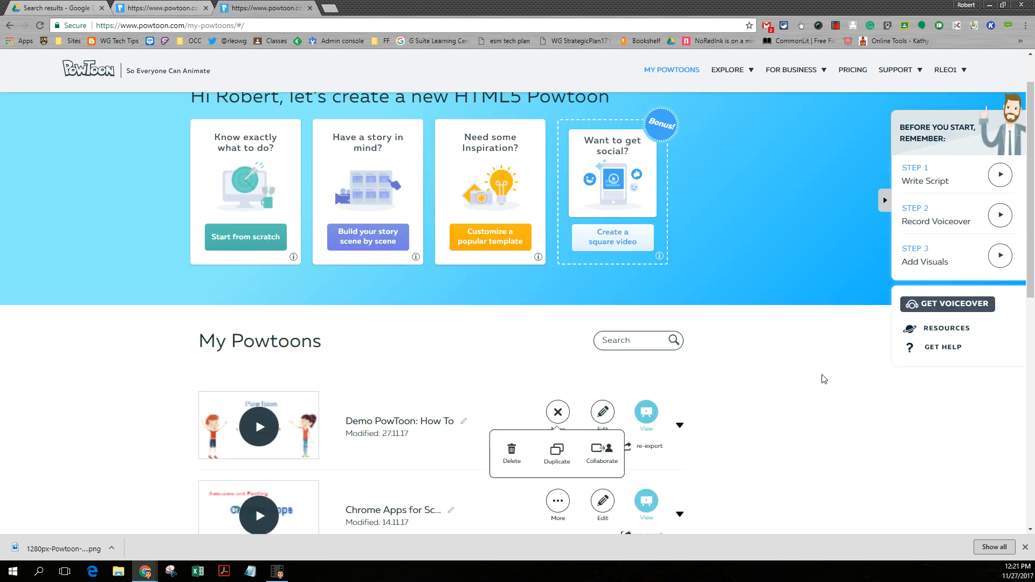
pyautogui.scroll(1, 824, 379)
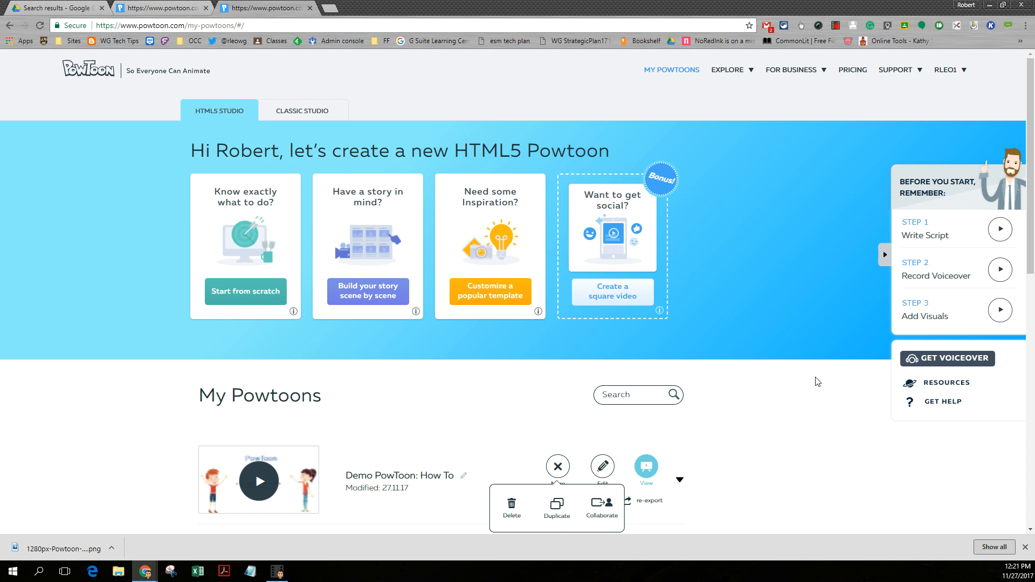